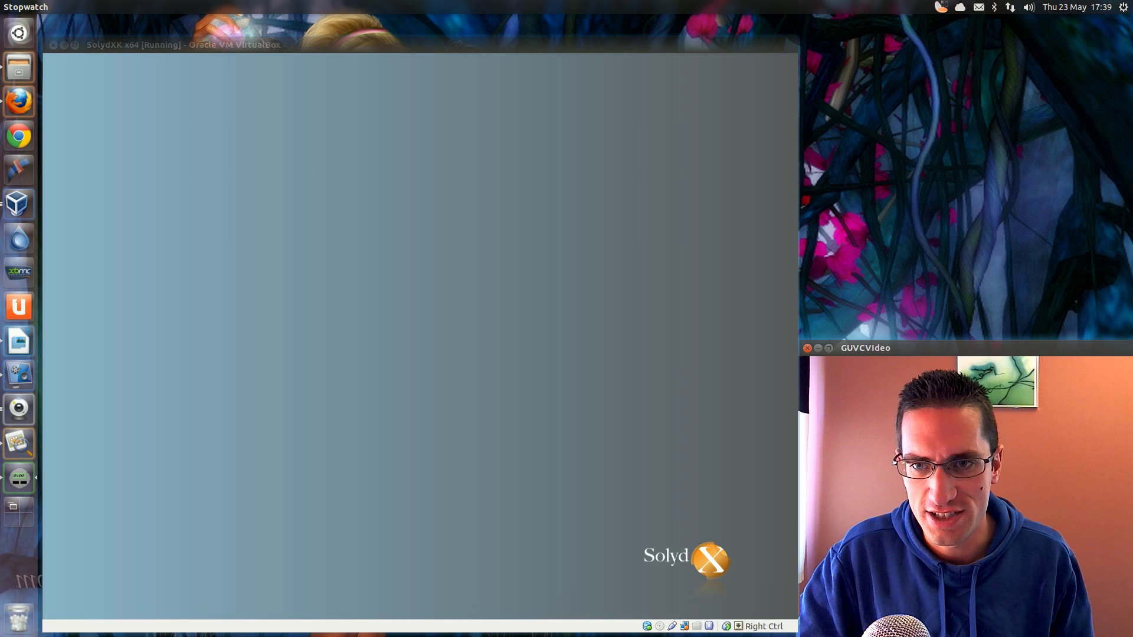
Step: Log in, confirm no third-party drivers are needed, then open the SolydXK homepage from Community
text(******)
key(Return)
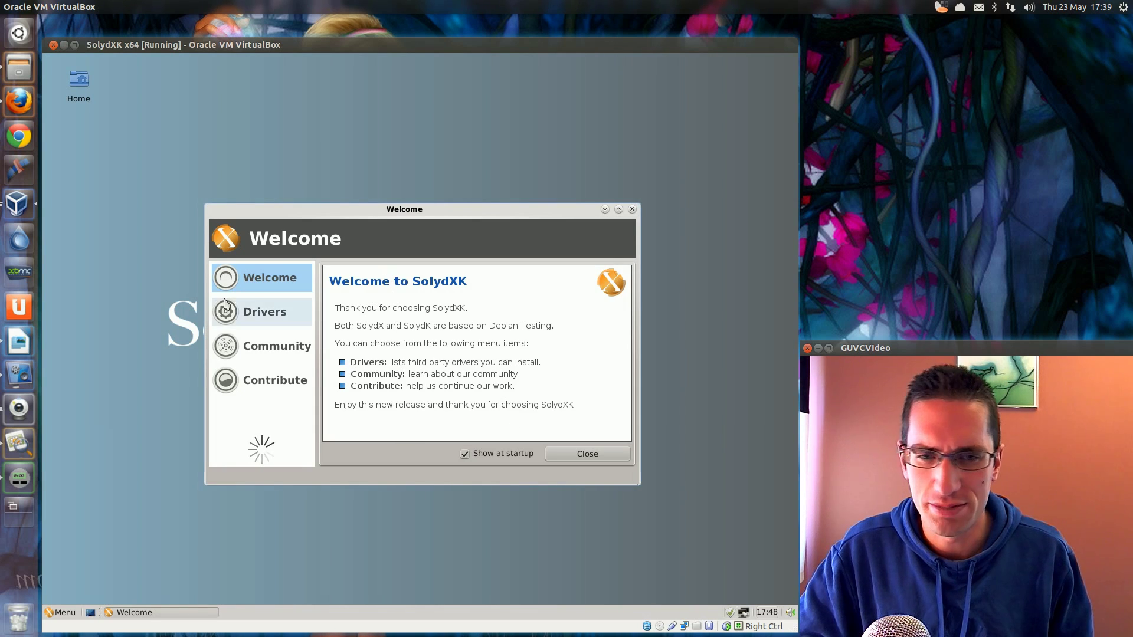
click(266, 316)
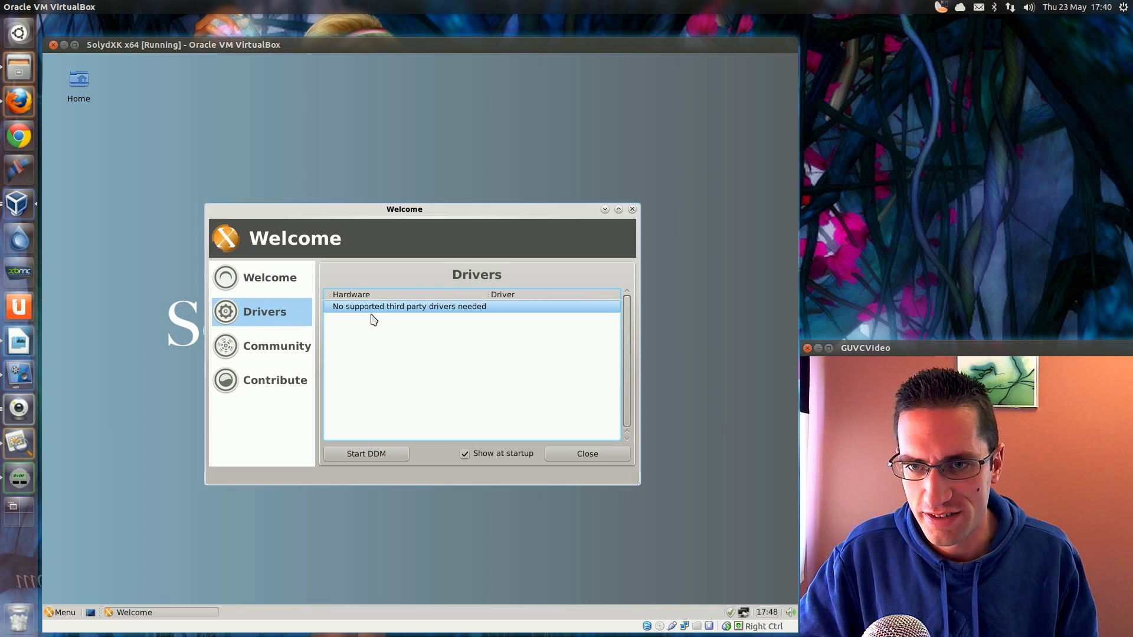
click(277, 351)
click(375, 301)
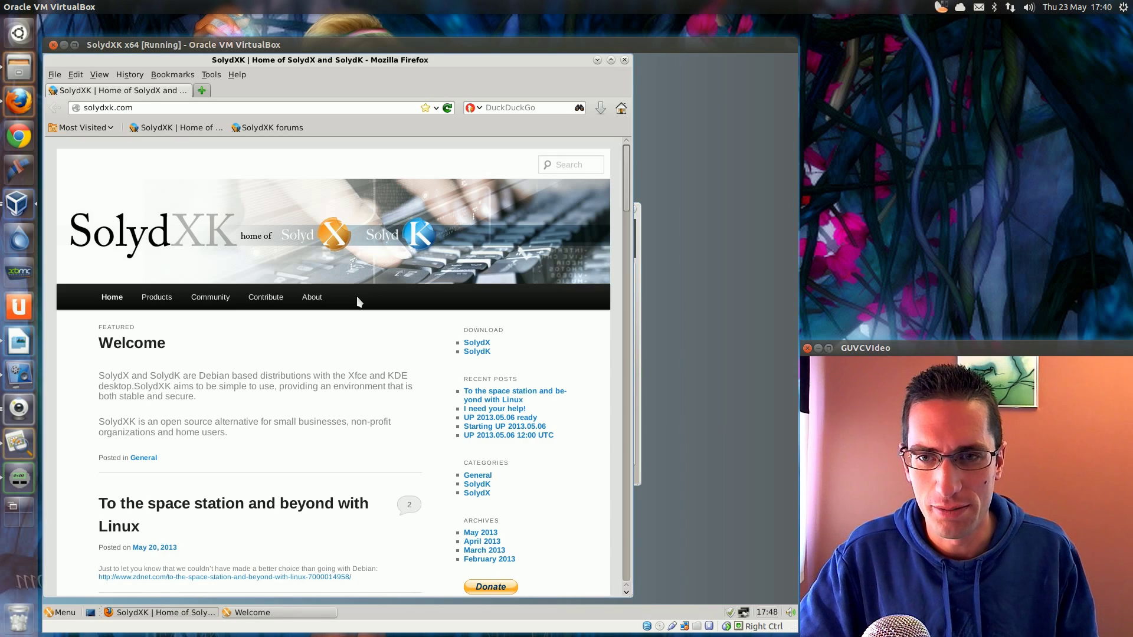
Step: Scroll through the SolydXK homepage in Firefox, then close the browser
scroll(401, 388, down, 5)
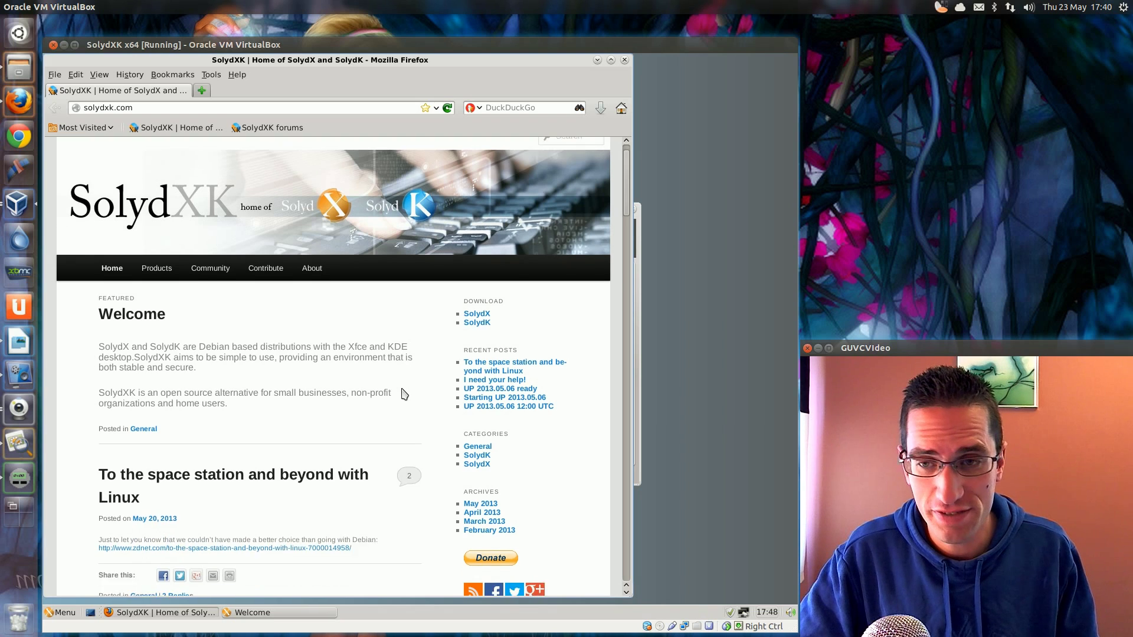
scroll(404, 393, down, 10)
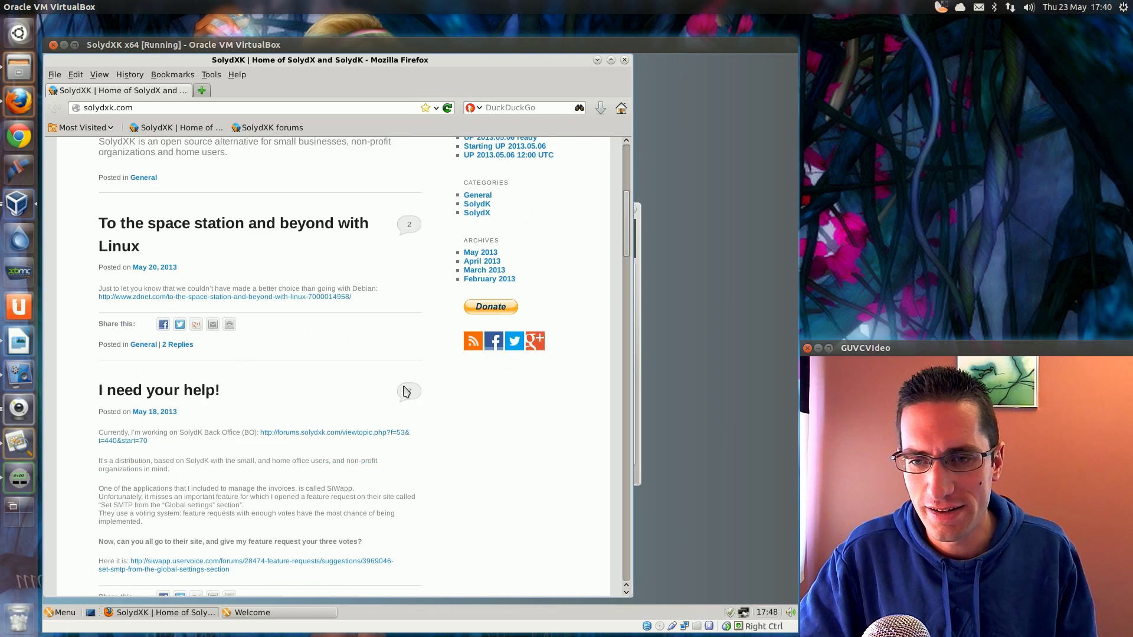
click(625, 60)
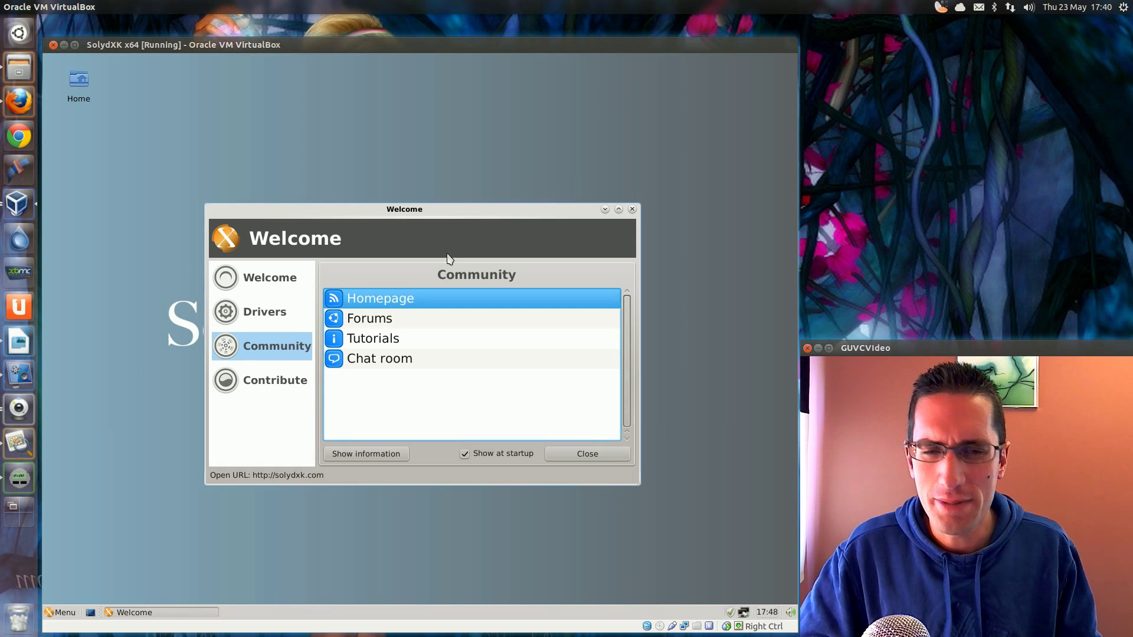
Step: Open the Tutorials page and view the 'Create SolydXK USB on Windows 7' section
click(376, 346)
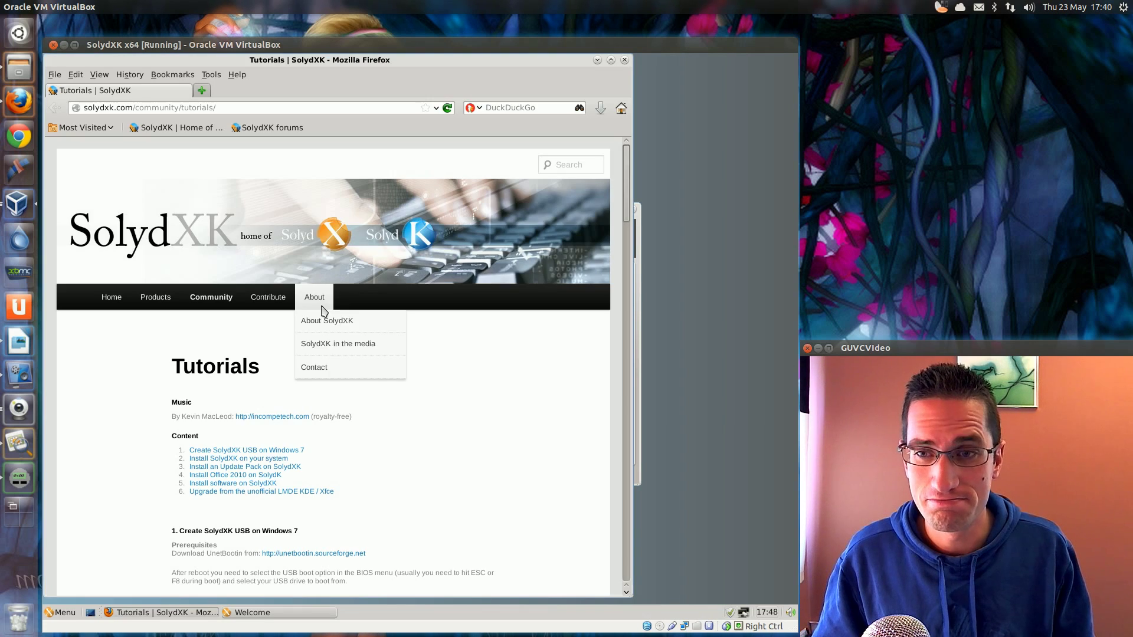
scroll(289, 398, down, 3)
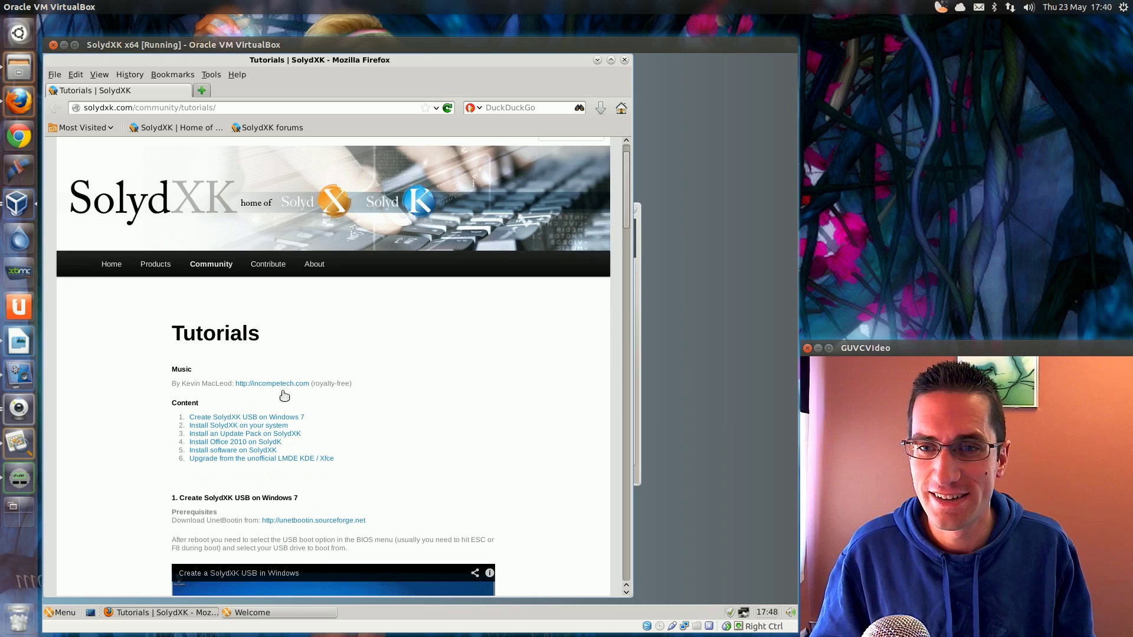
click(258, 350)
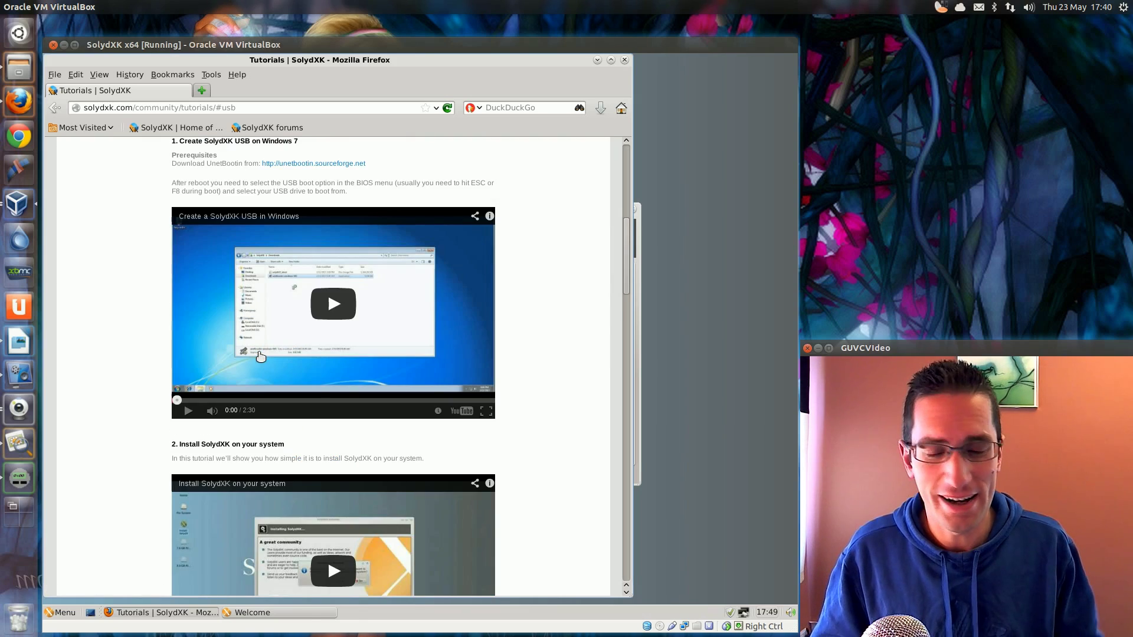
scroll(255, 284, up, 5)
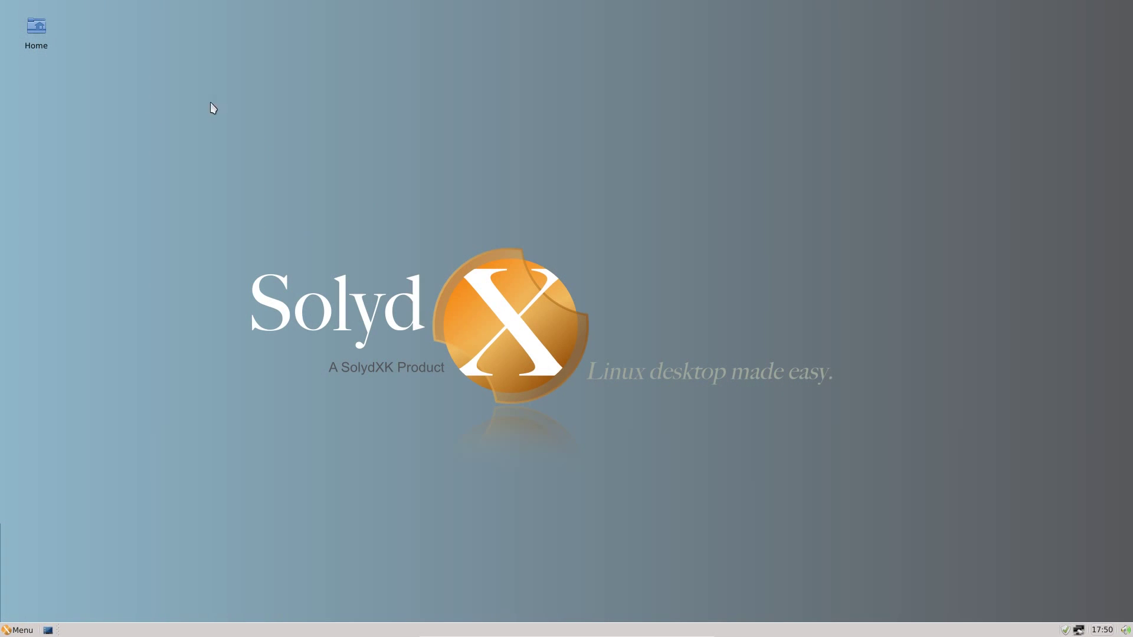
Step: Open the home folder to see Desktop, Documents, Downloads, Music, Pictures and Videos, then close it
double_click(36, 28)
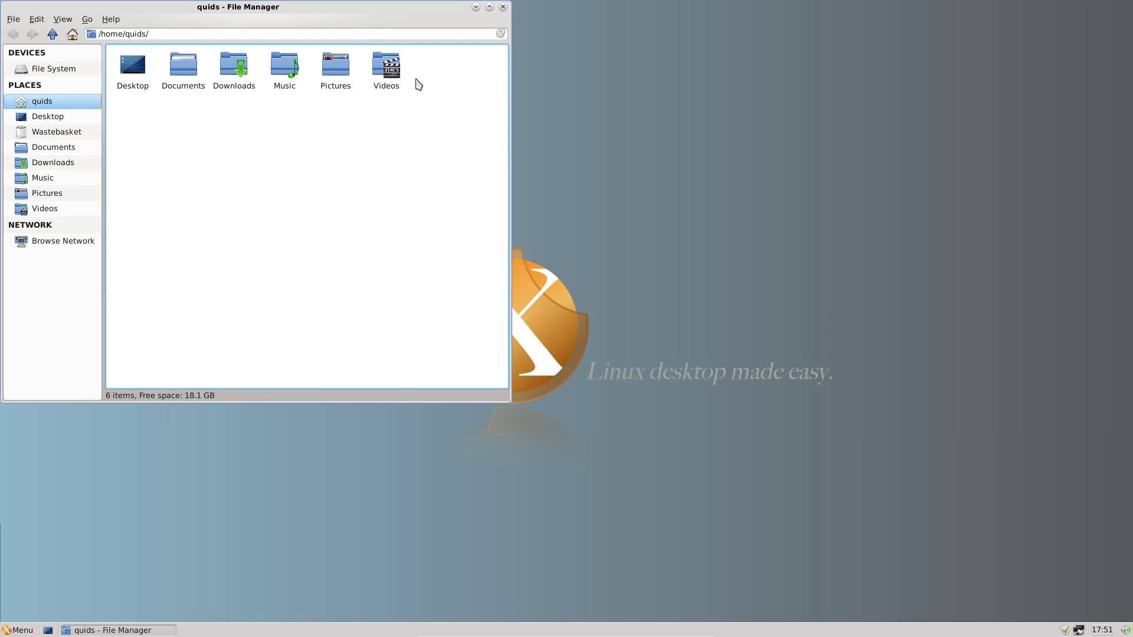
click(503, 7)
click(18, 630)
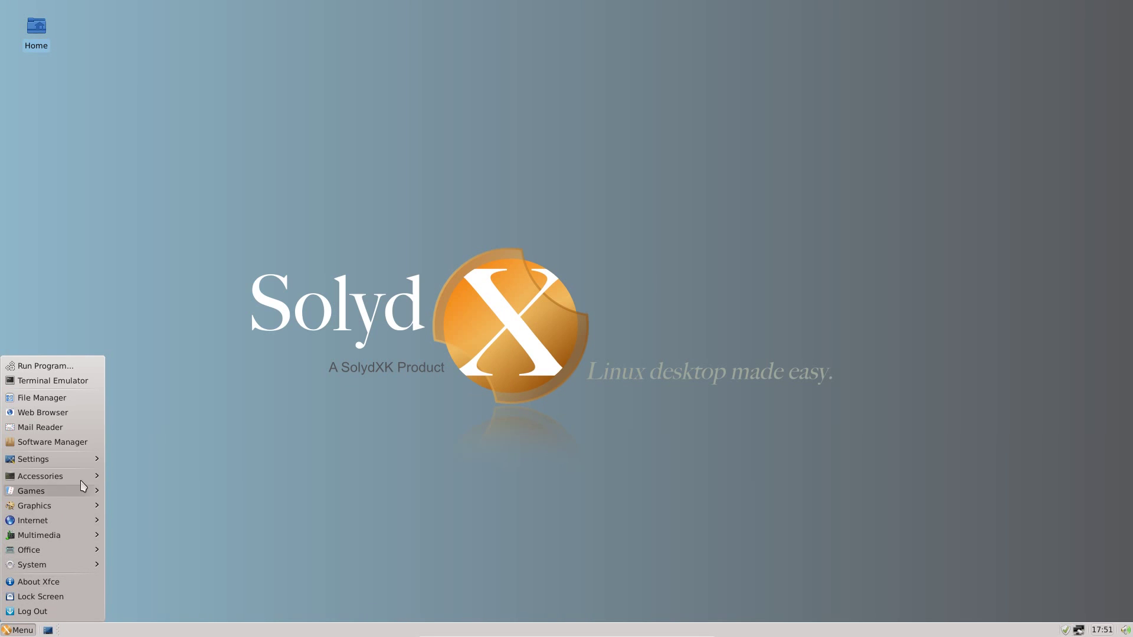
Step: Run the Update Manager check from the tray, and open then close Wicd Network Manager
click(48, 630)
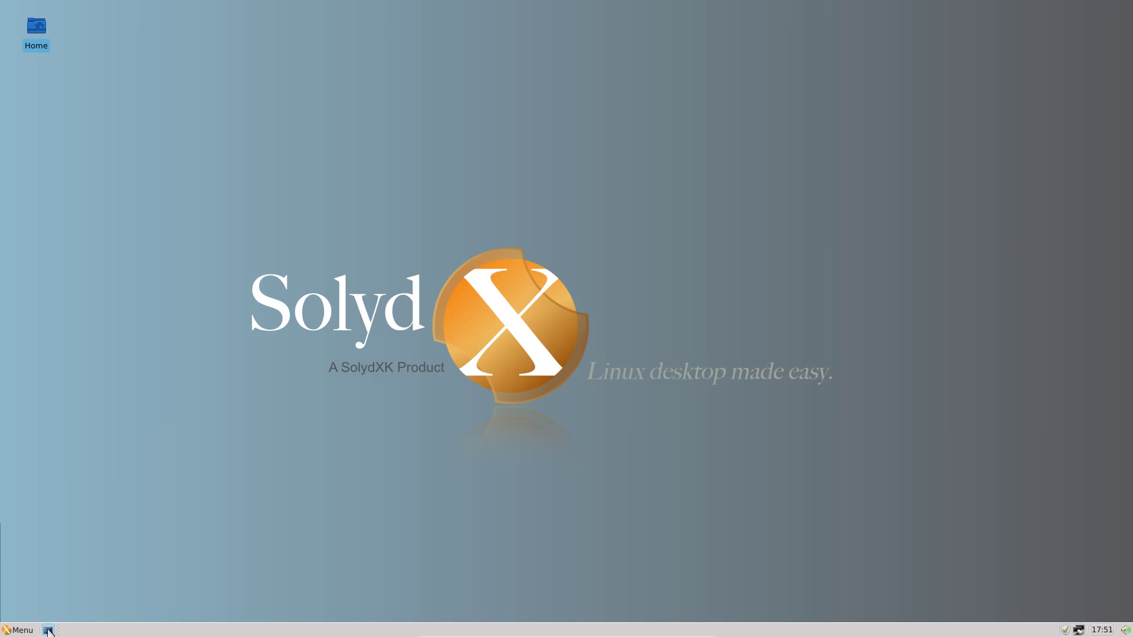
click(1074, 631)
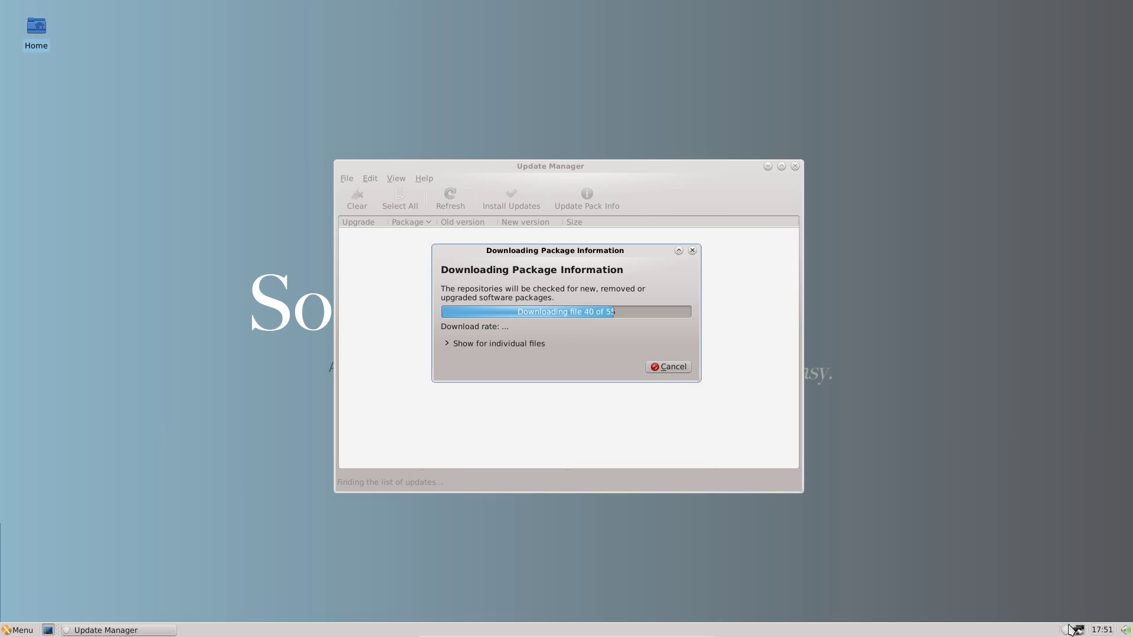
click(1077, 630)
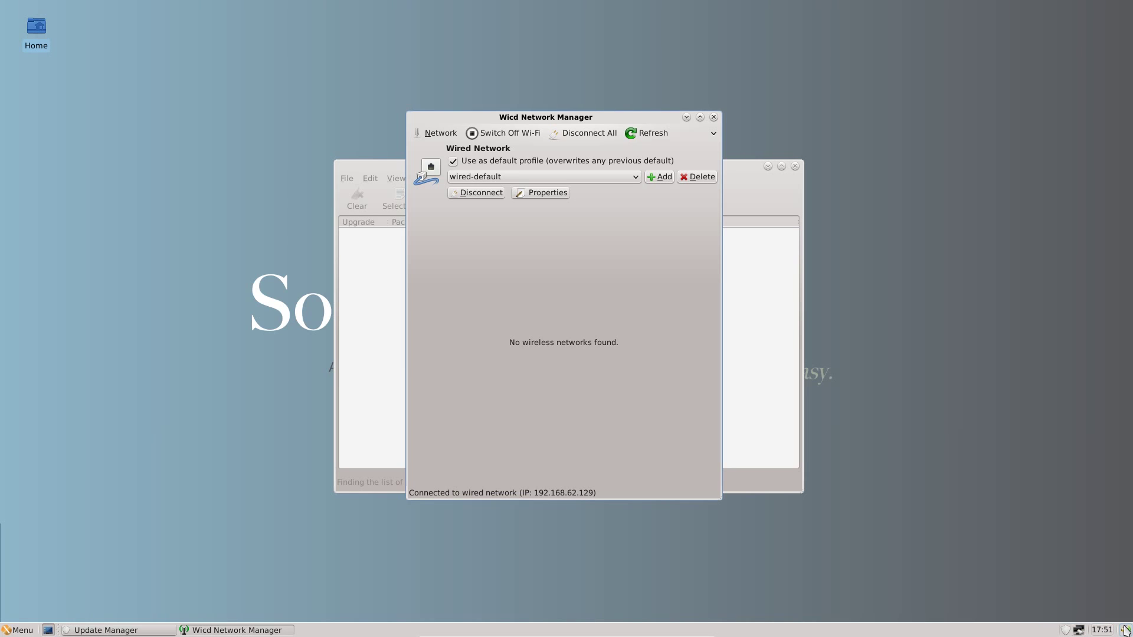
click(714, 118)
Step: Close Update Manager and launch Software Manager showing 57917 available packages
click(795, 166)
click(18, 629)
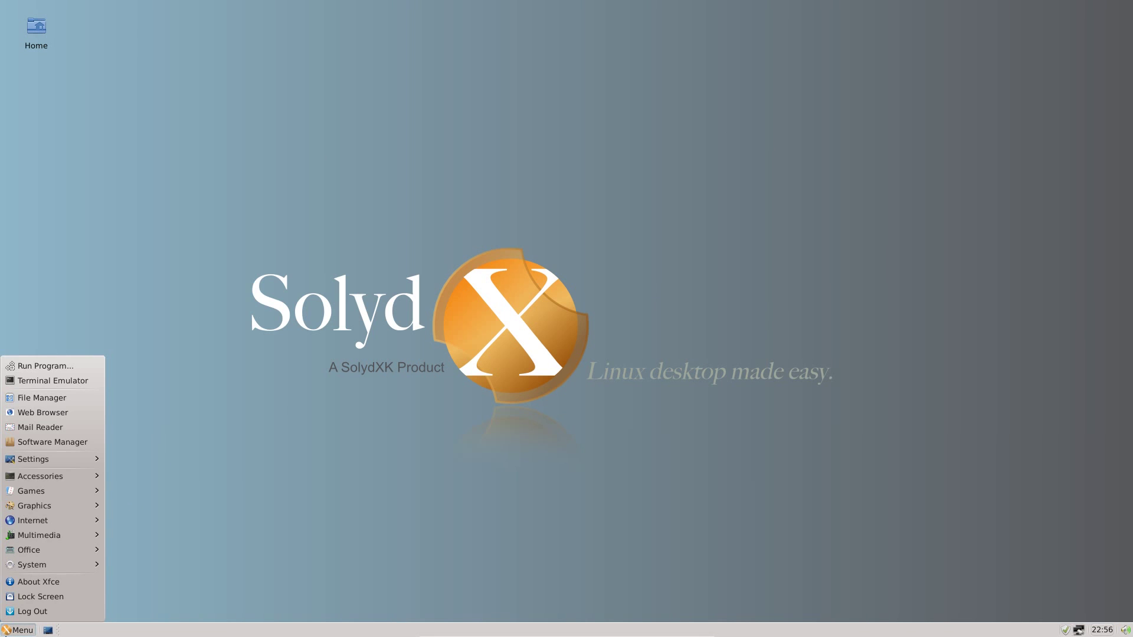
click(48, 443)
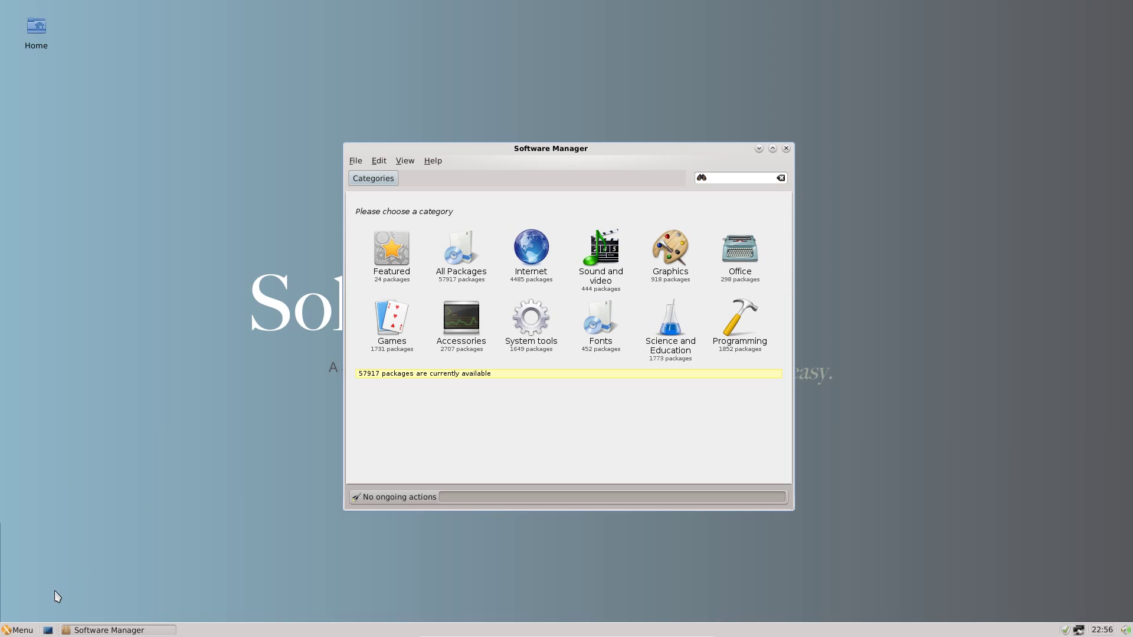
Step: Launch Synaptic Package Manager from the Settings menu and begin entering text
click(24, 628)
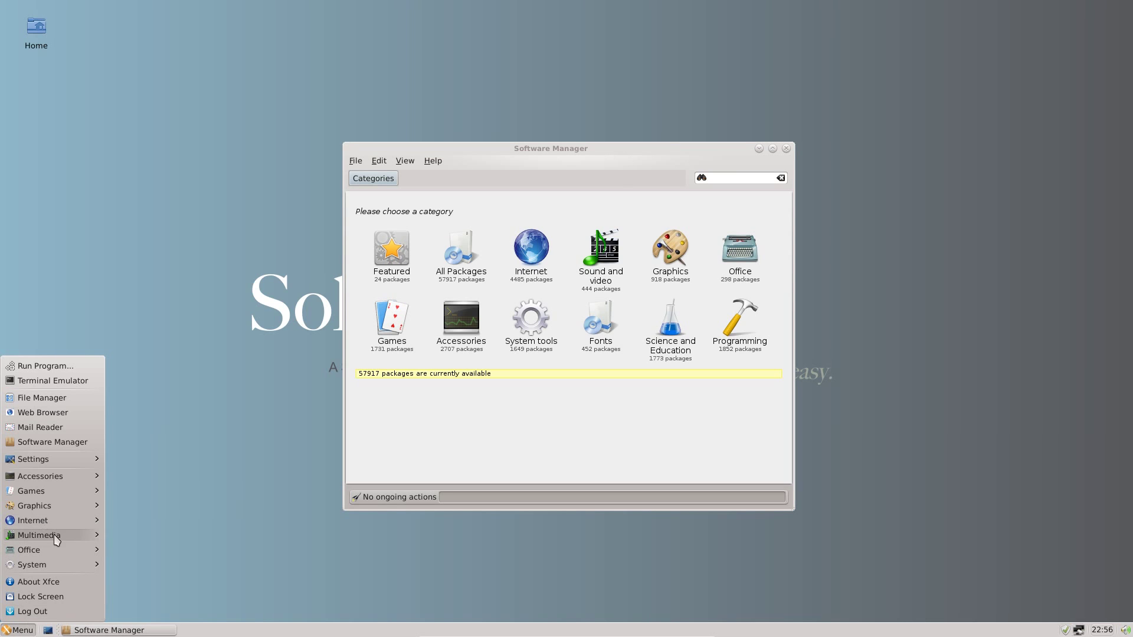
mouse_move(53, 460)
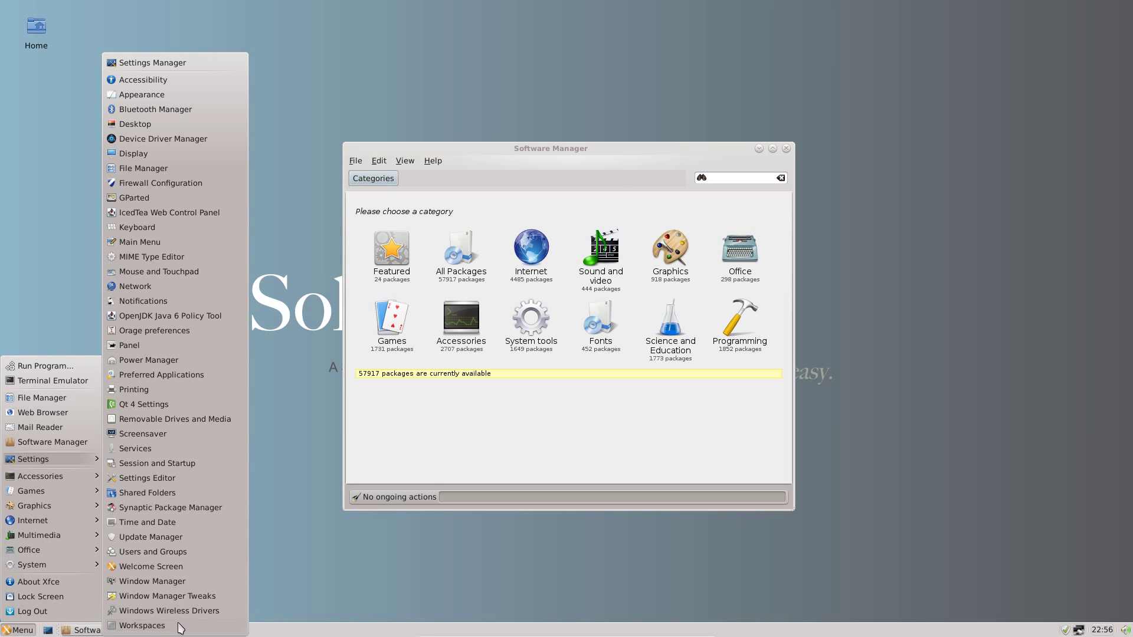
click(180, 508)
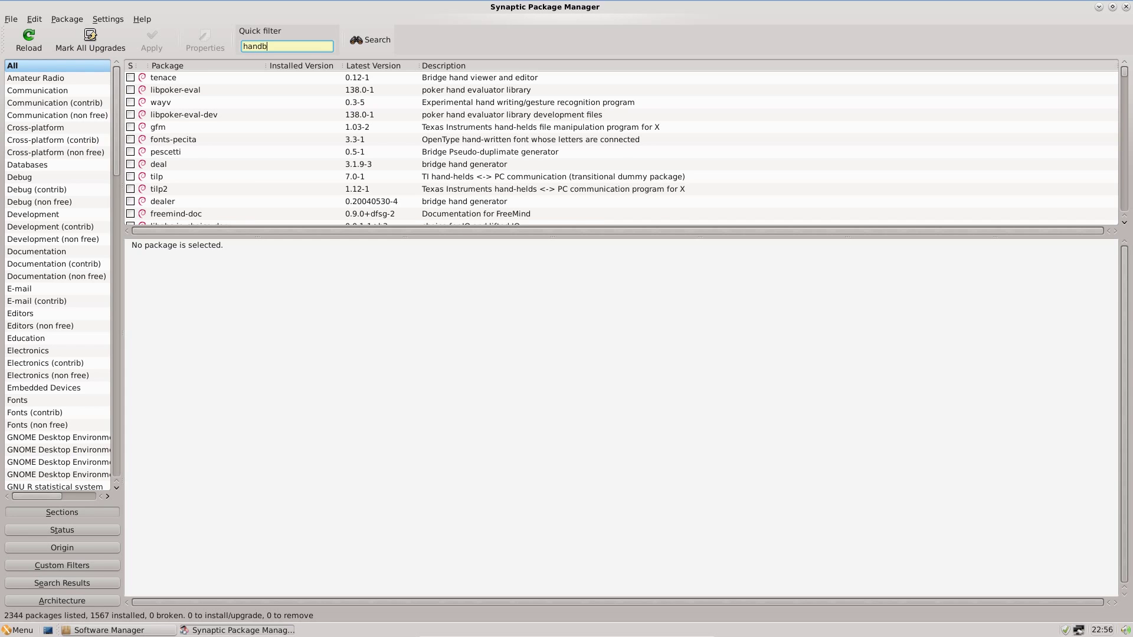
text(rake)
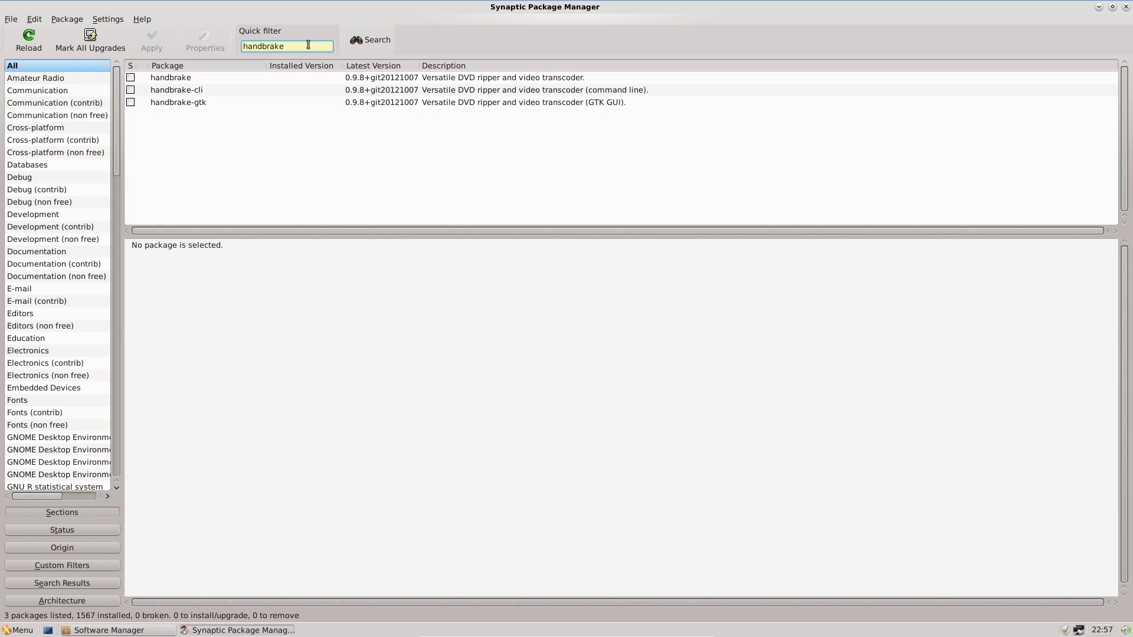
Step: Quick-filter Synaptic's package list for xbmc, nvidia and fglrx in turn
drag(308, 46, 241, 48)
key(BackSpace)
text(xbmc)
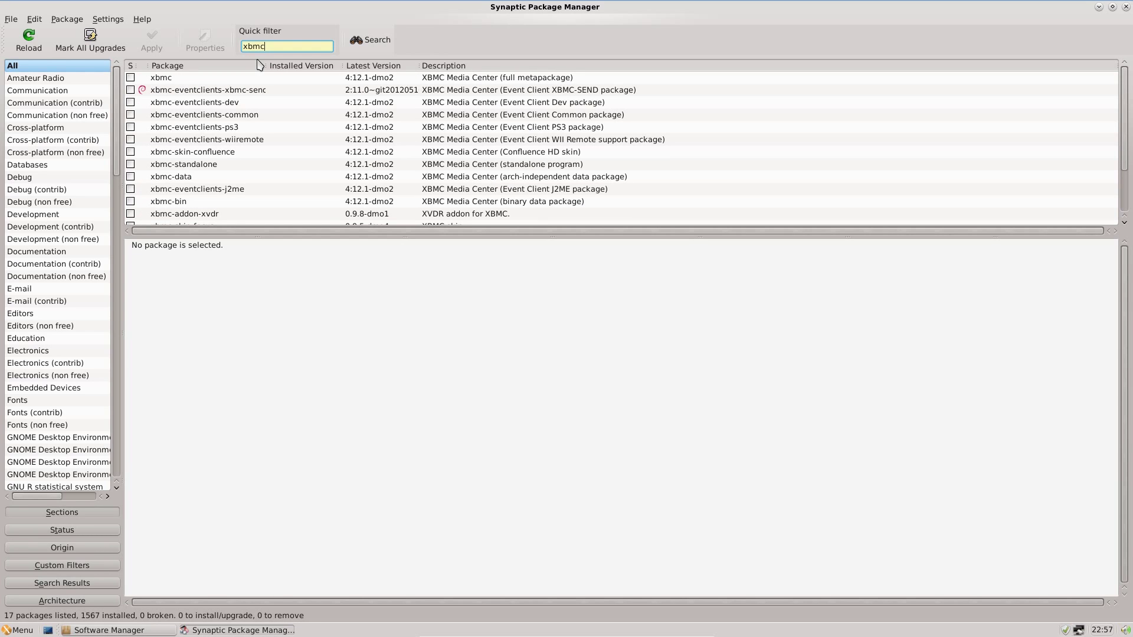
key(BackSpace)
key(BackSpace)
key(BackSpace)
key(BackSpace)
text(nvidia)
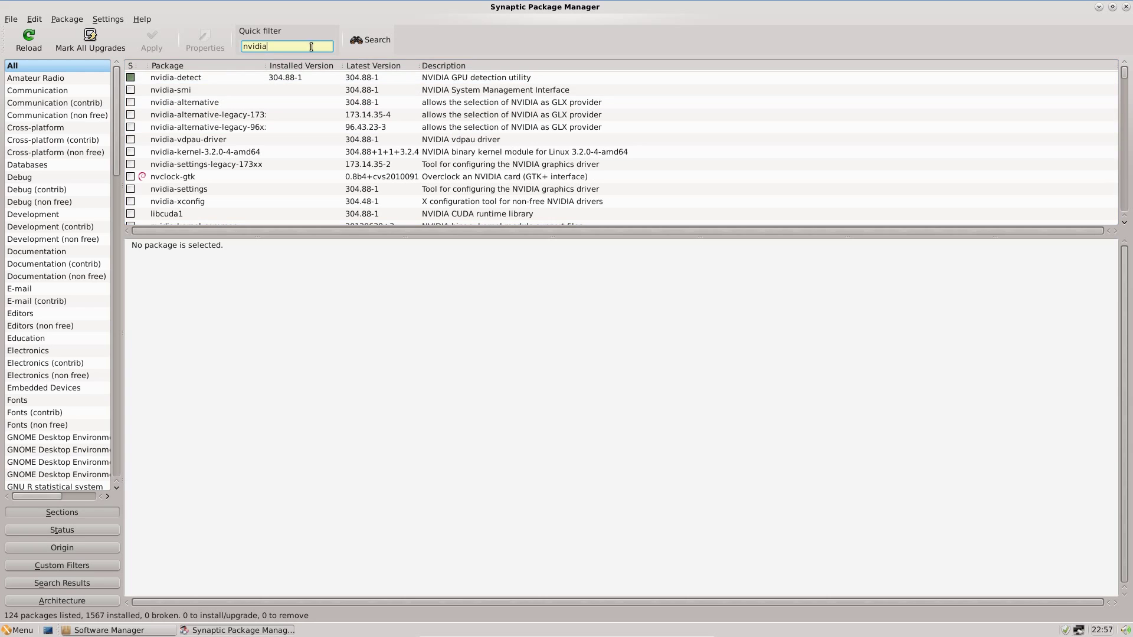
key(ctrl+a)
text(fglrx)
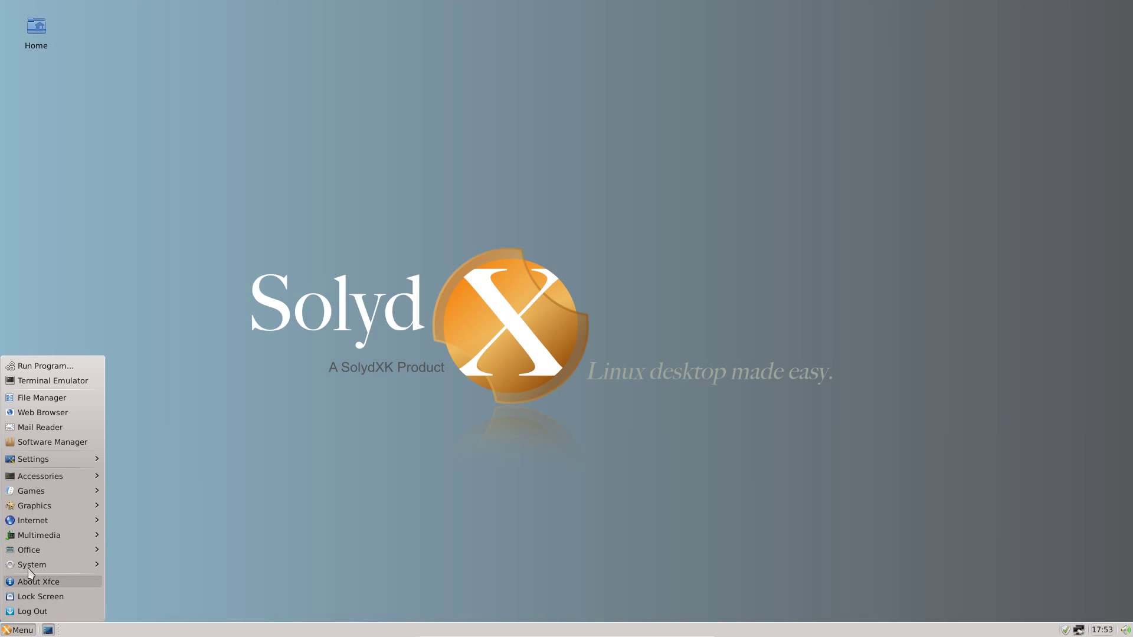
Step: Open Firewall Configuration, unlock it with the password, and switch the firewall status off
mouse_move(41, 463)
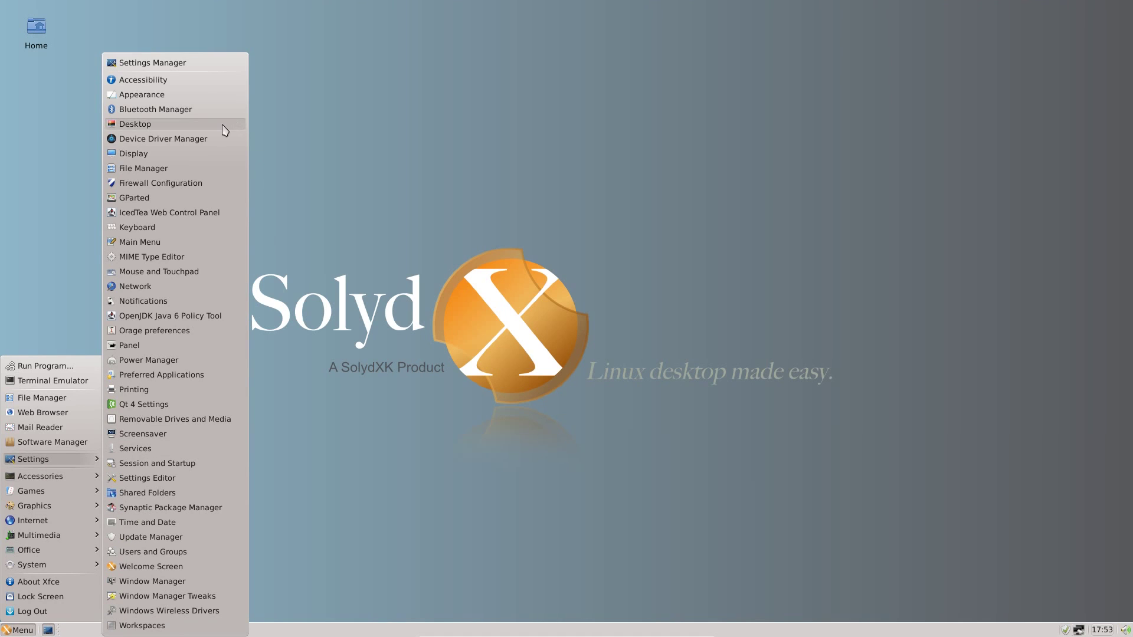
click(191, 183)
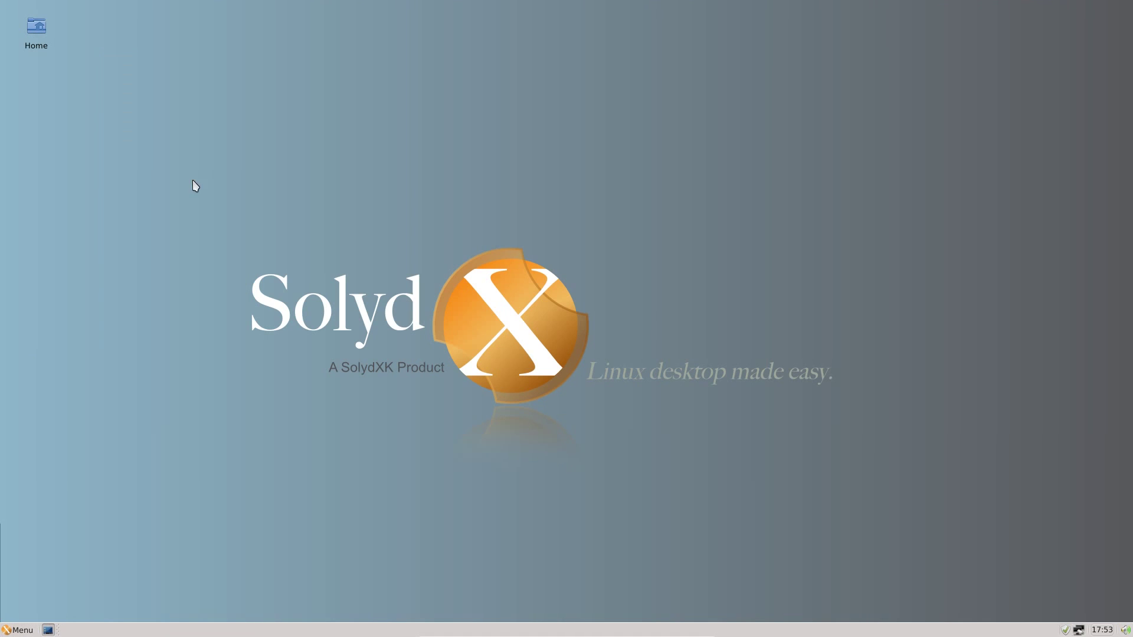
click(643, 393)
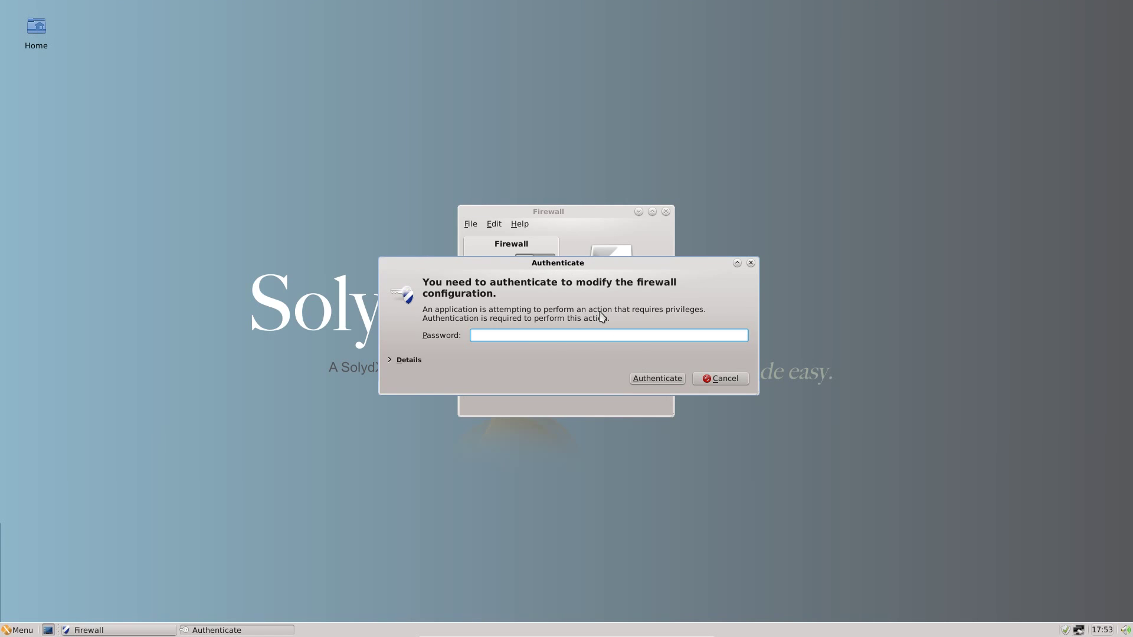
key(Return)
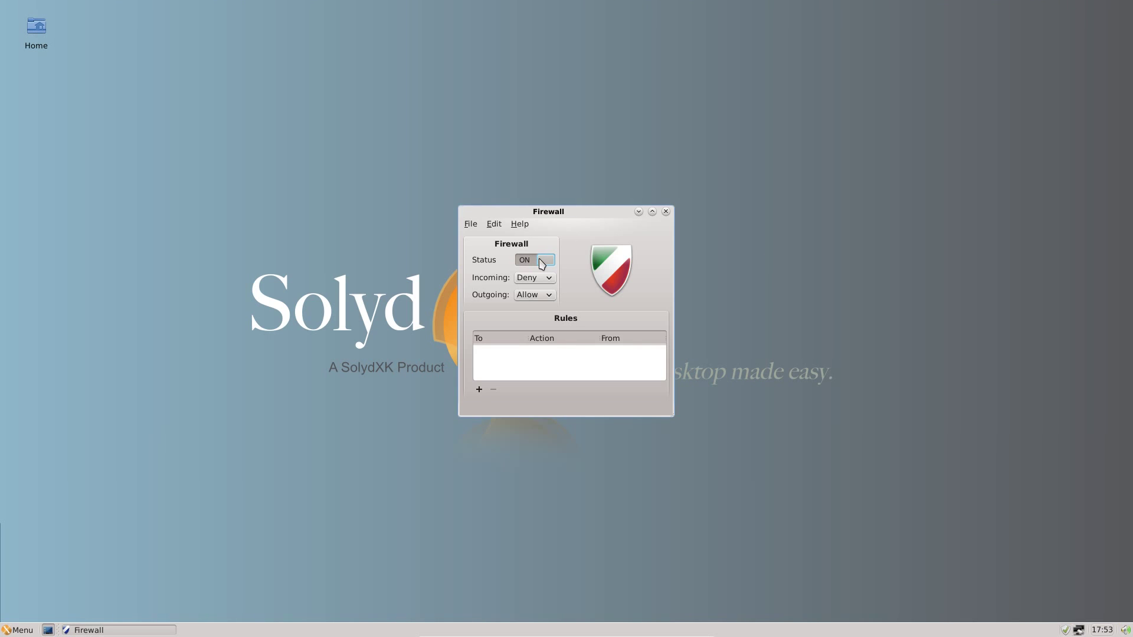
click(543, 262)
Step: Run 'sudo ufw enable' in a desktop terminal to re-enable the firewall, then close gufw
right_click(414, 242)
click(472, 345)
text(sudo ufw enable)
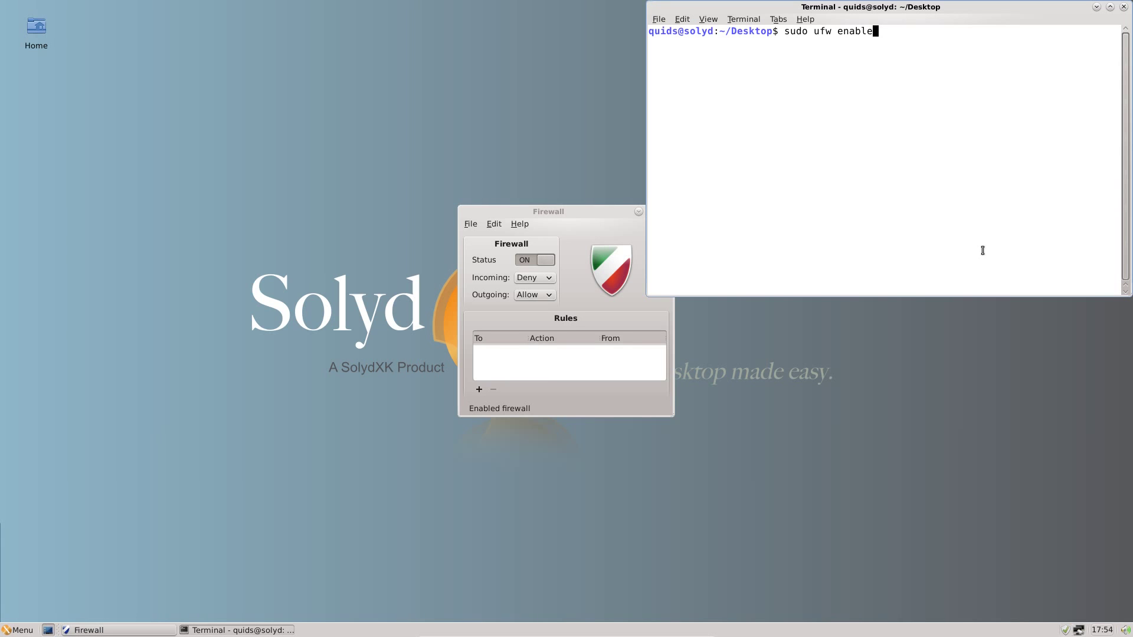
key(Up)
key(Down)
key(Return)
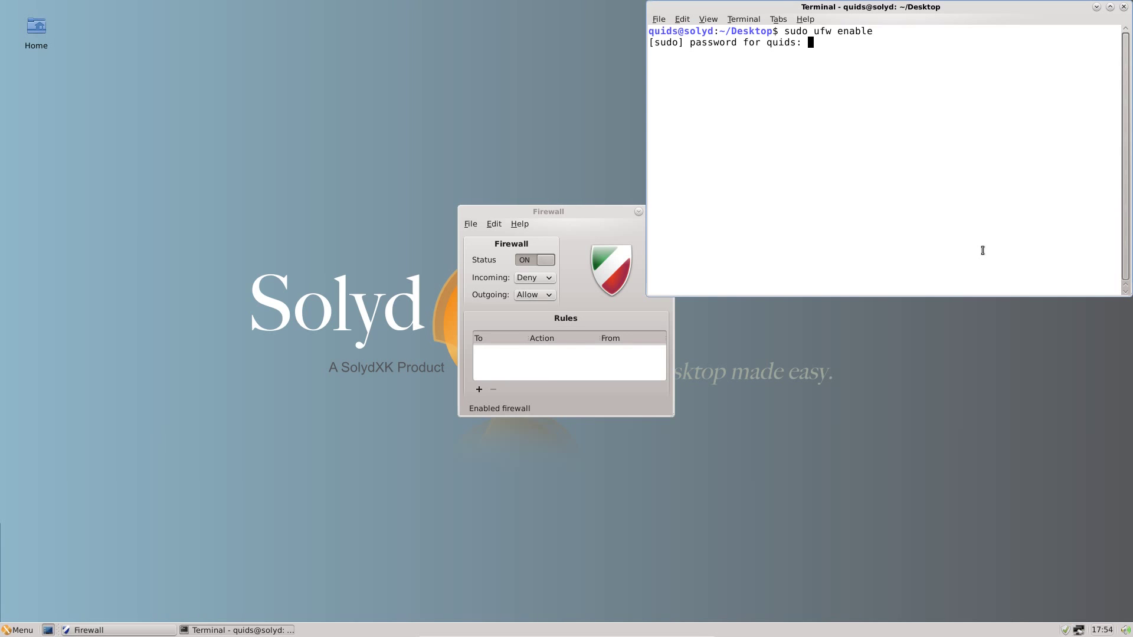
key(Return)
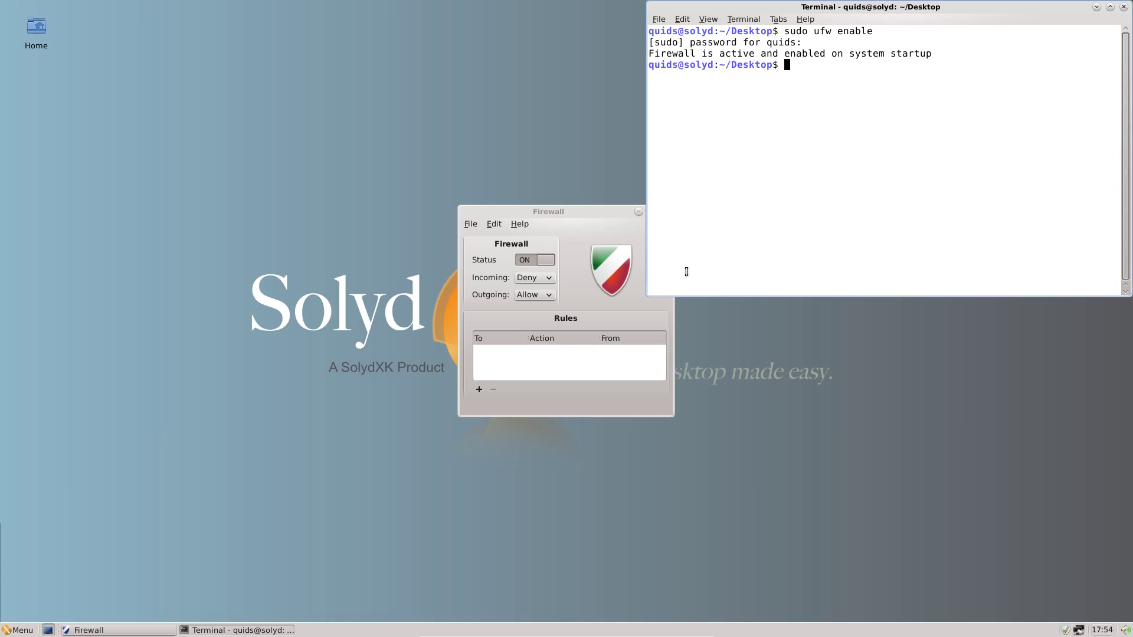
click(543, 215)
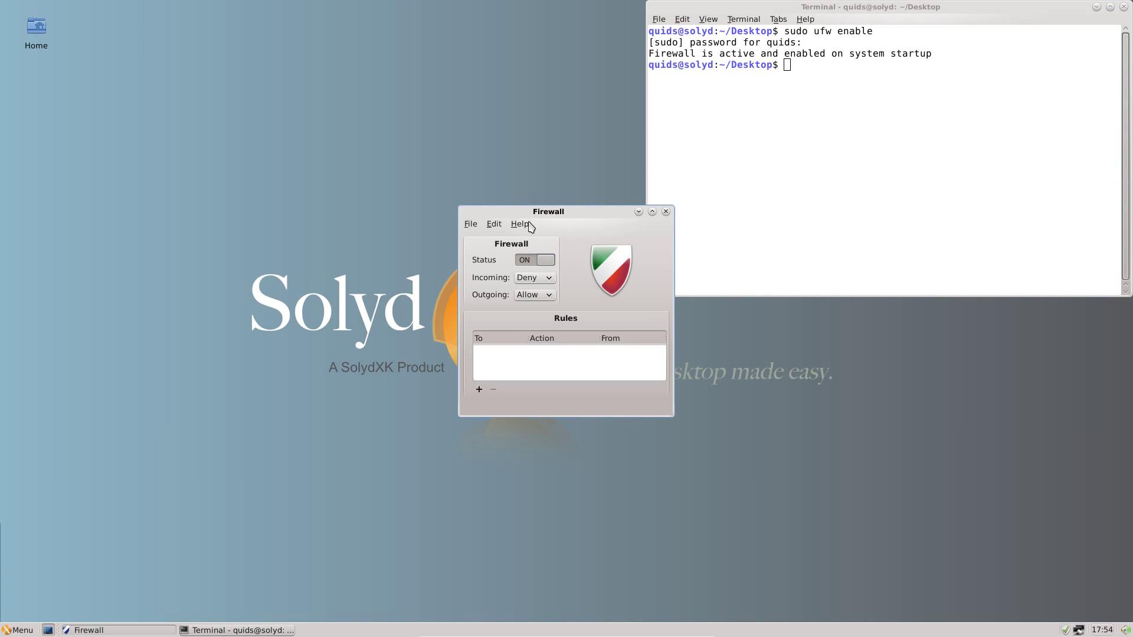
click(665, 211)
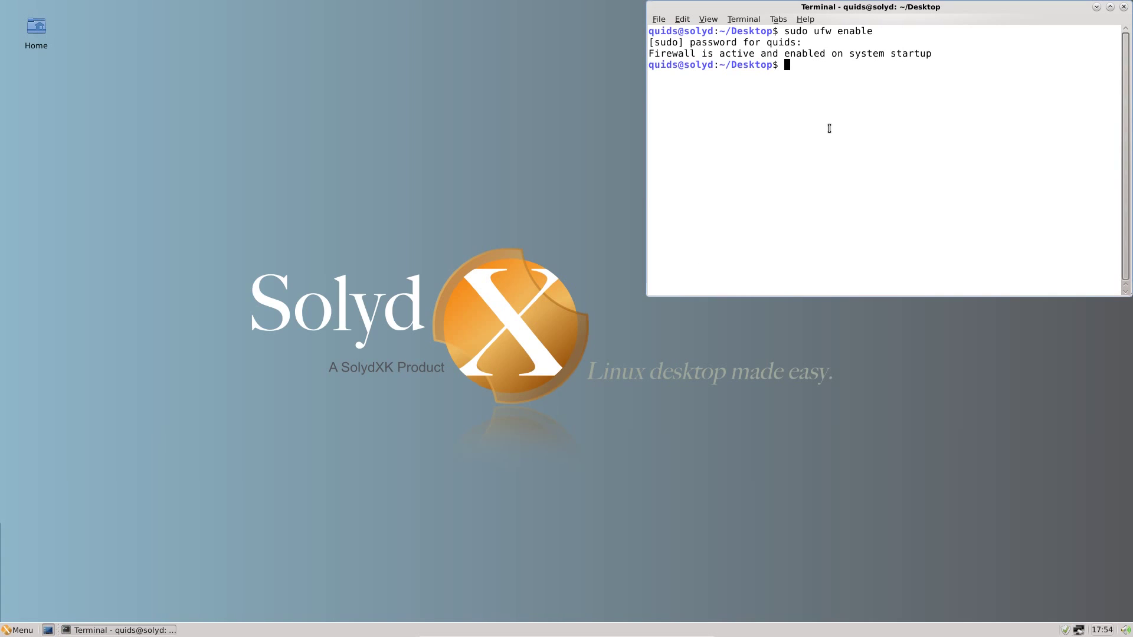
click(1123, 7)
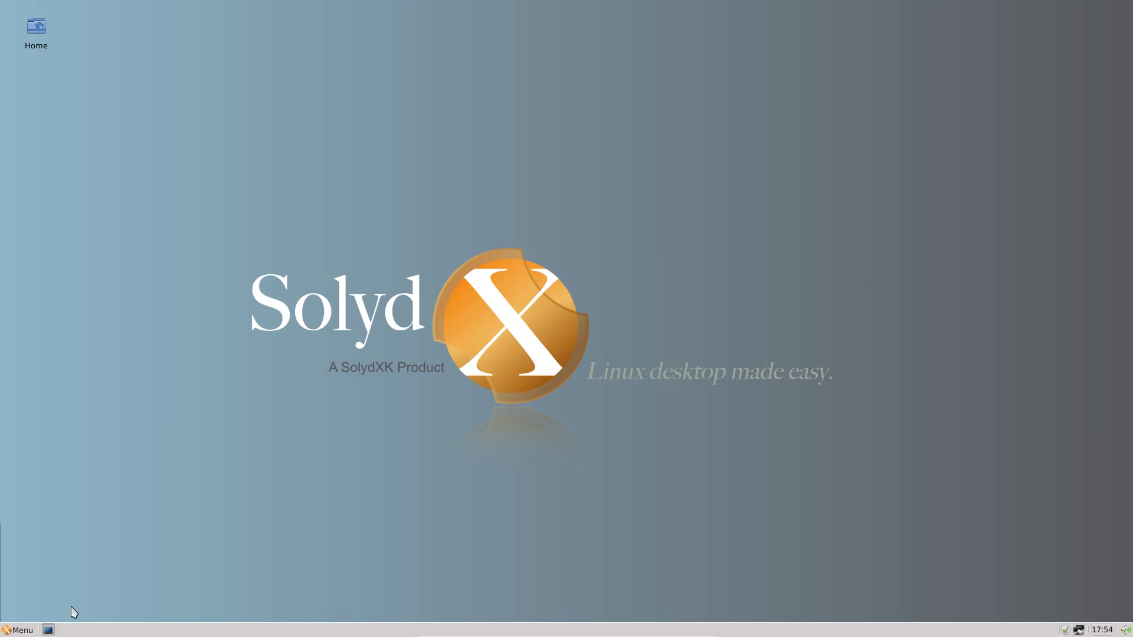
click(20, 630)
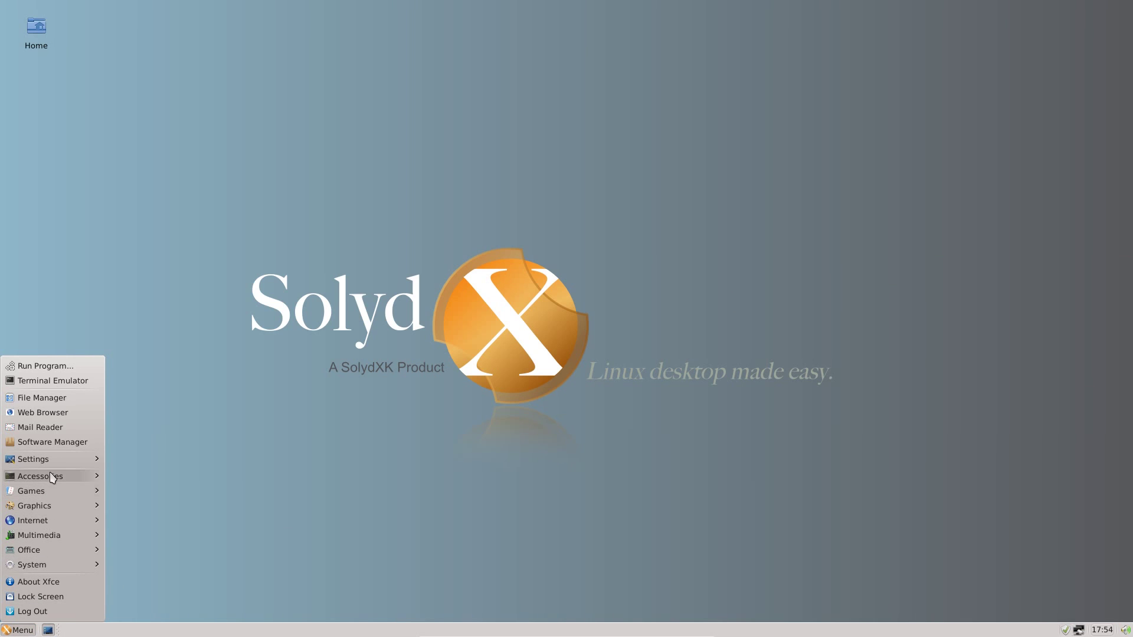
mouse_move(59, 482)
mouse_move(59, 459)
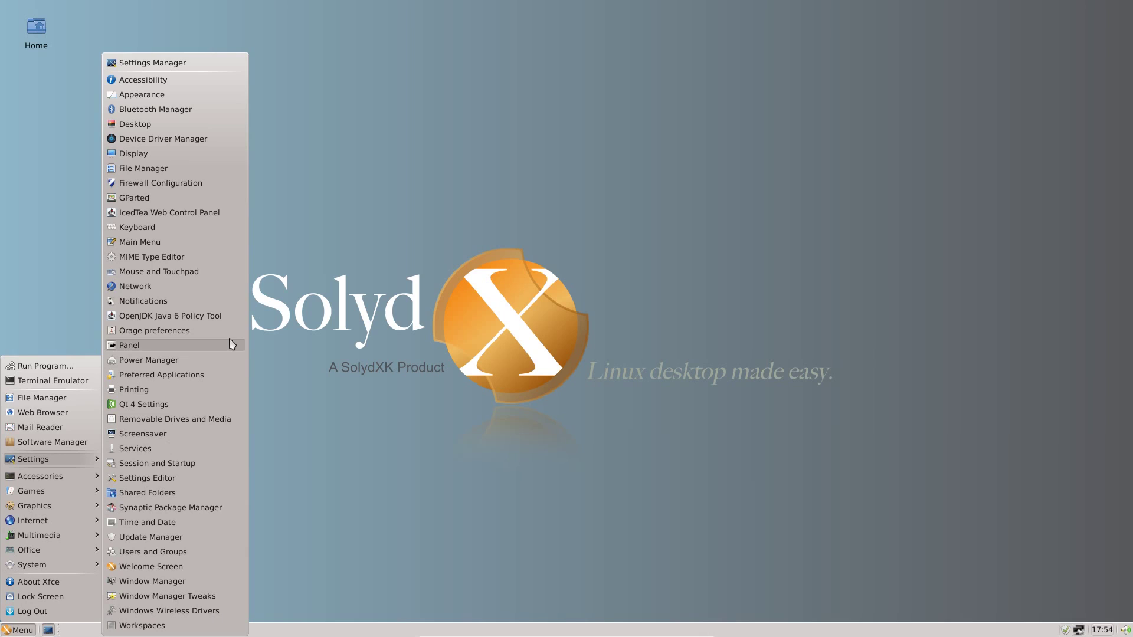
click(188, 494)
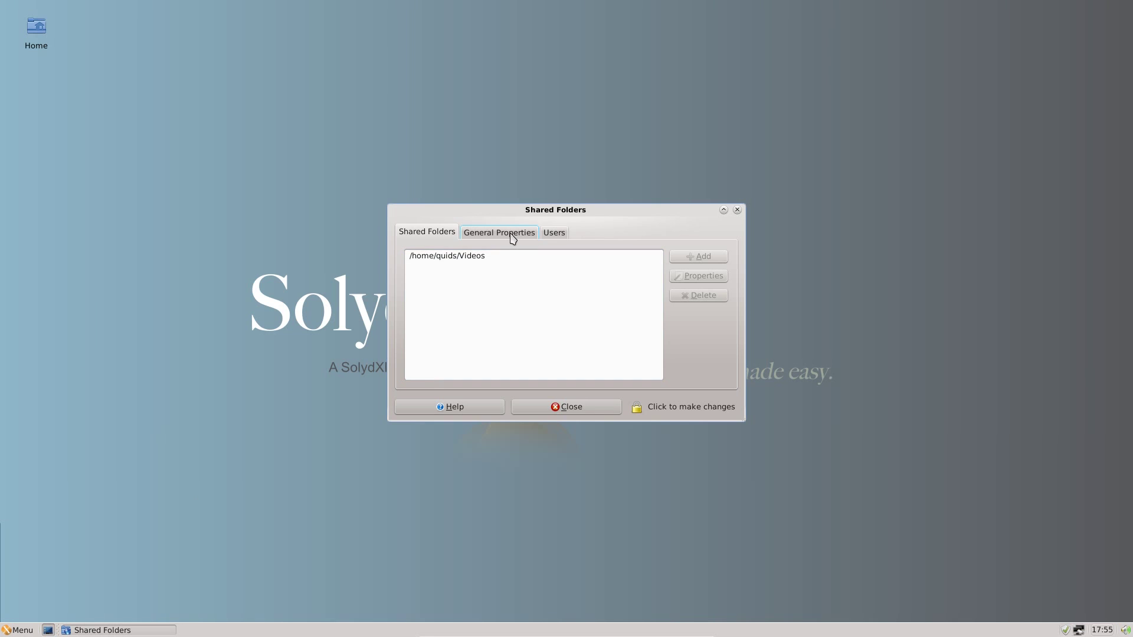
click(488, 259)
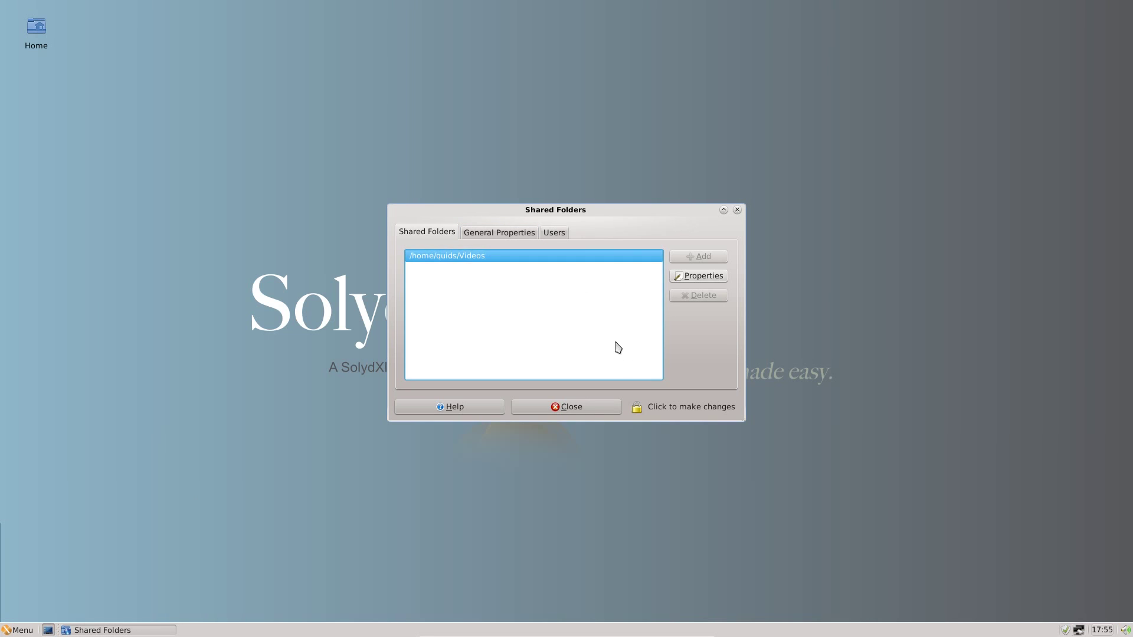
click(509, 239)
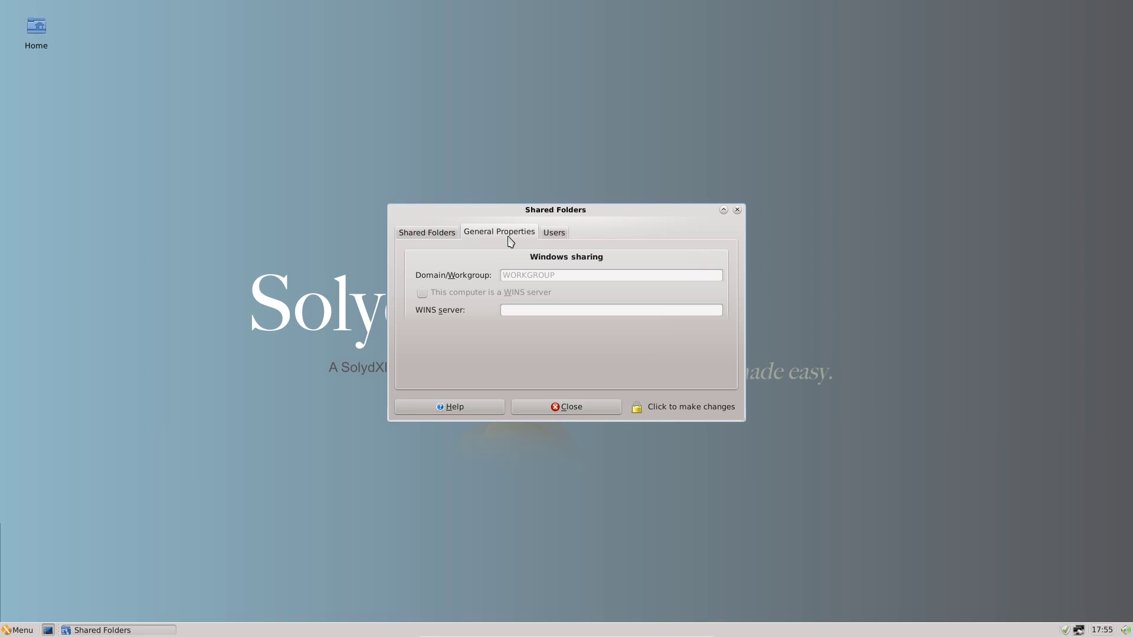
click(557, 234)
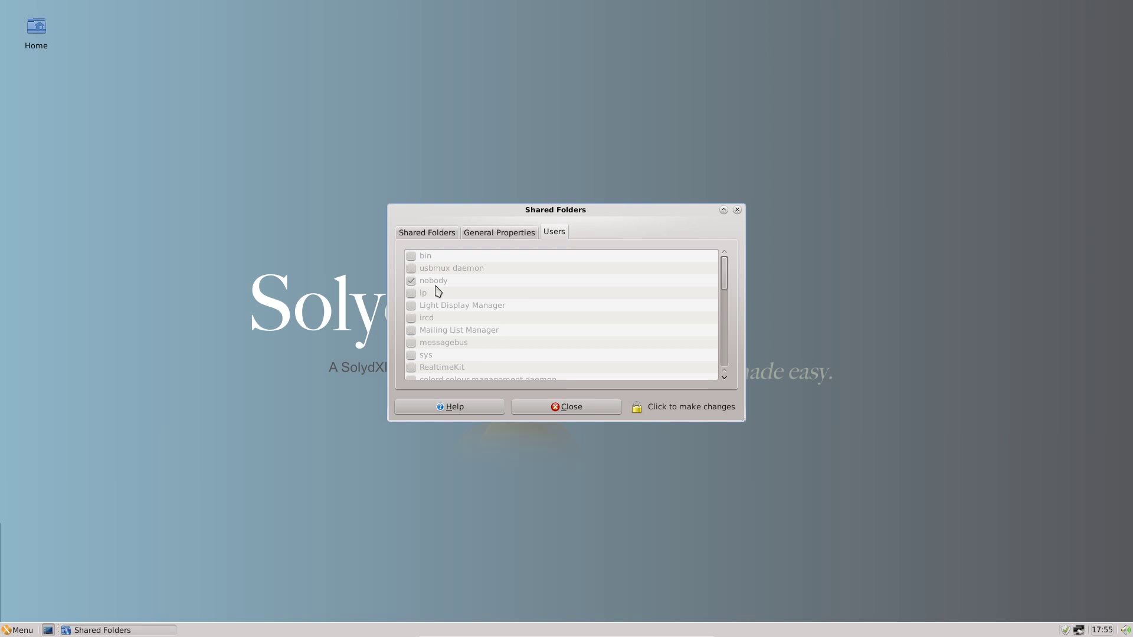
click(667, 408)
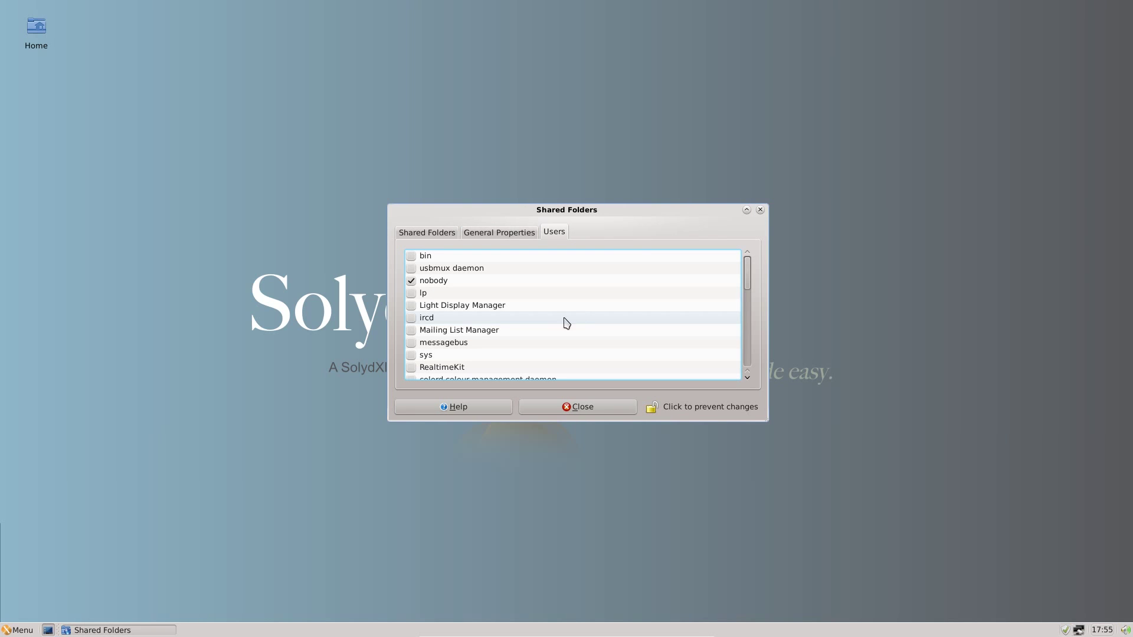
scroll(472, 303, down, 8)
scroll(478, 328, down, 2)
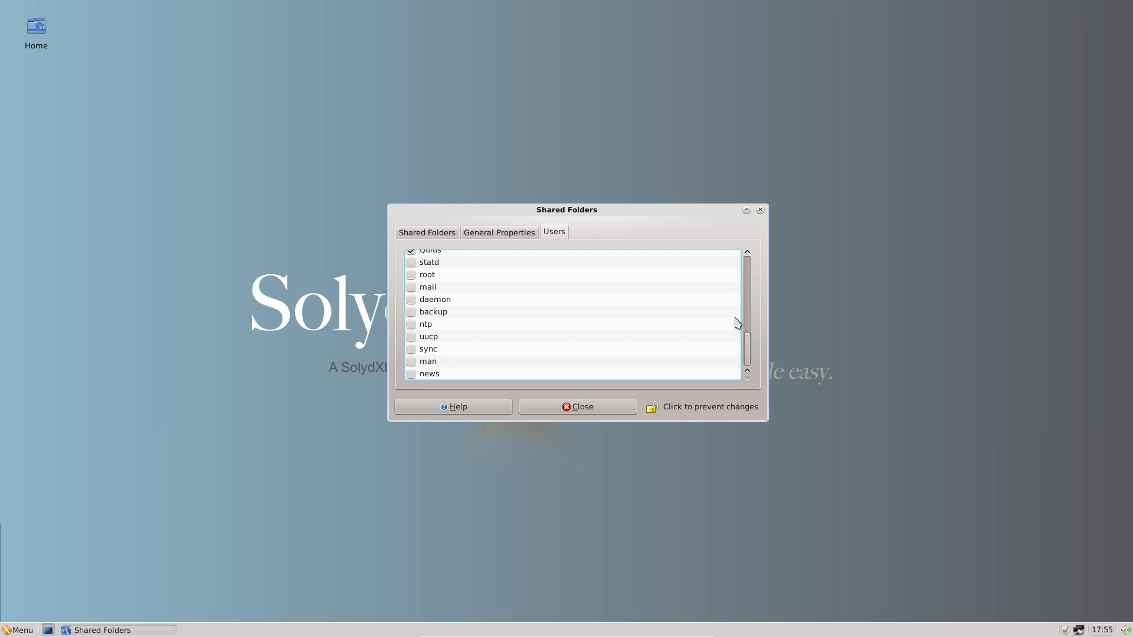
Step: Close the shared folders settings and bring up the application menu's Accessories submenu
click(564, 407)
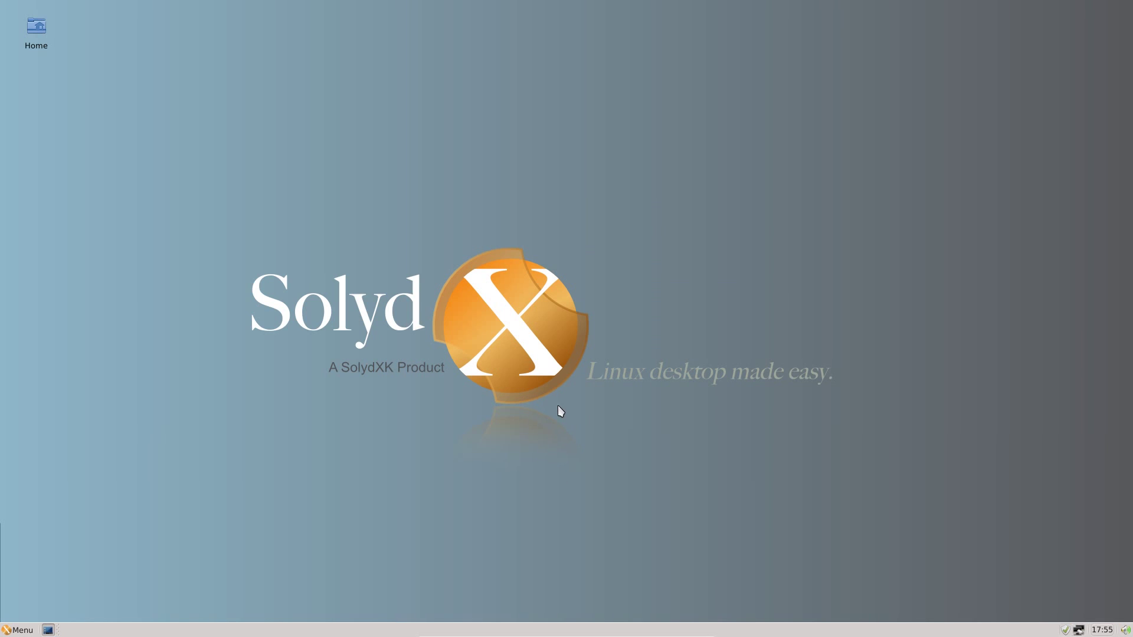
click(18, 629)
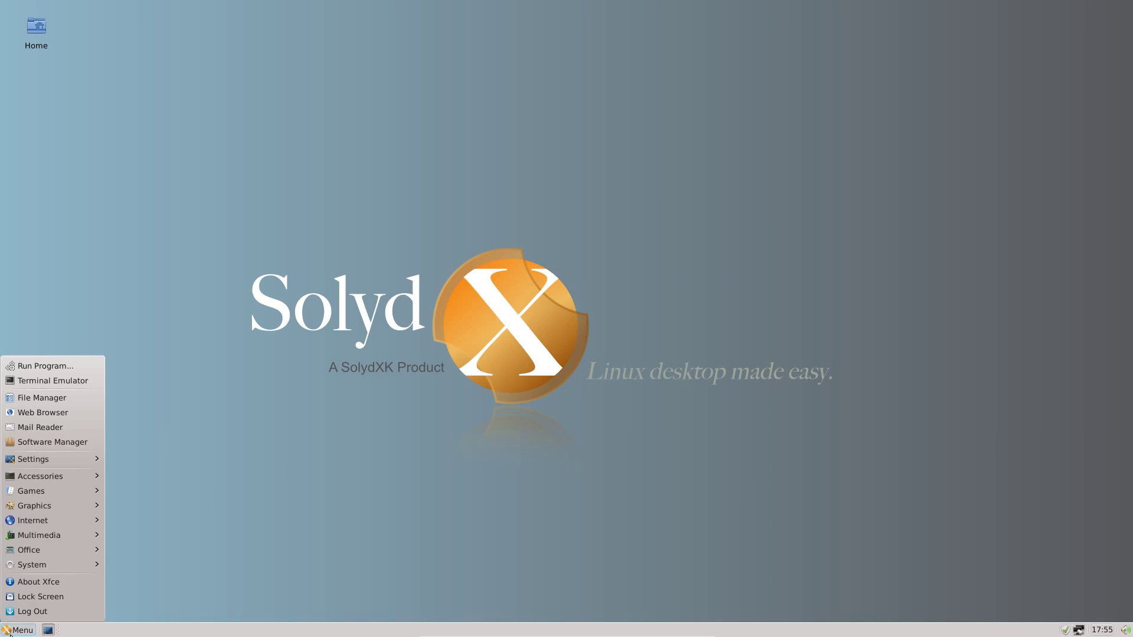
mouse_move(71, 482)
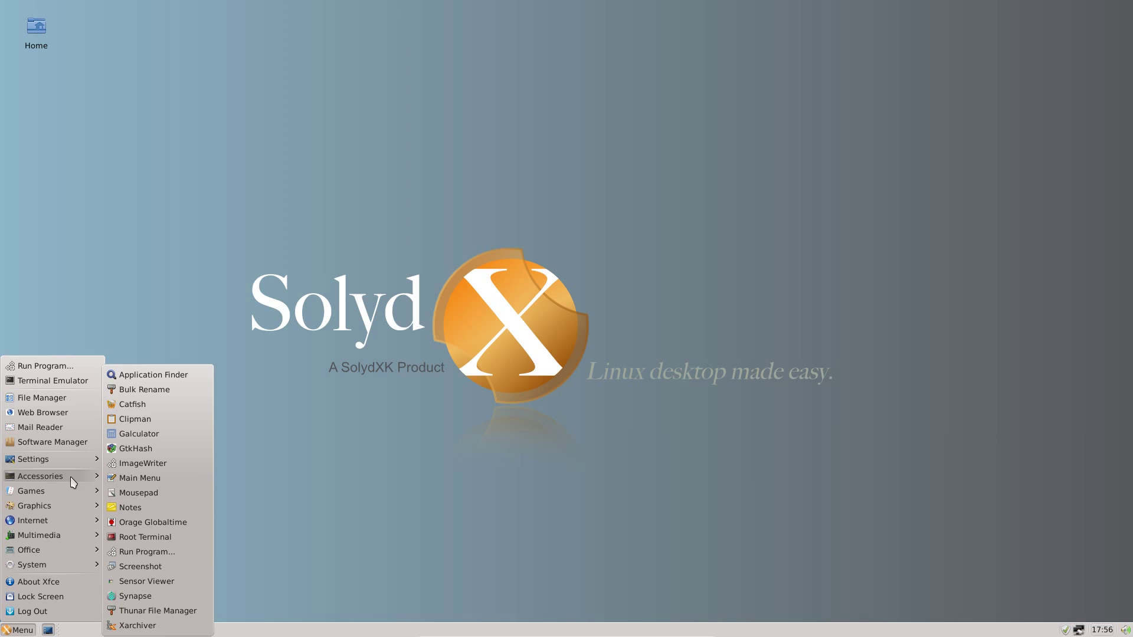
mouse_move(59, 458)
Step: In GtkHash, hash the text 'hello' to MD5, SHA1 and SHA256, then close it
click(174, 450)
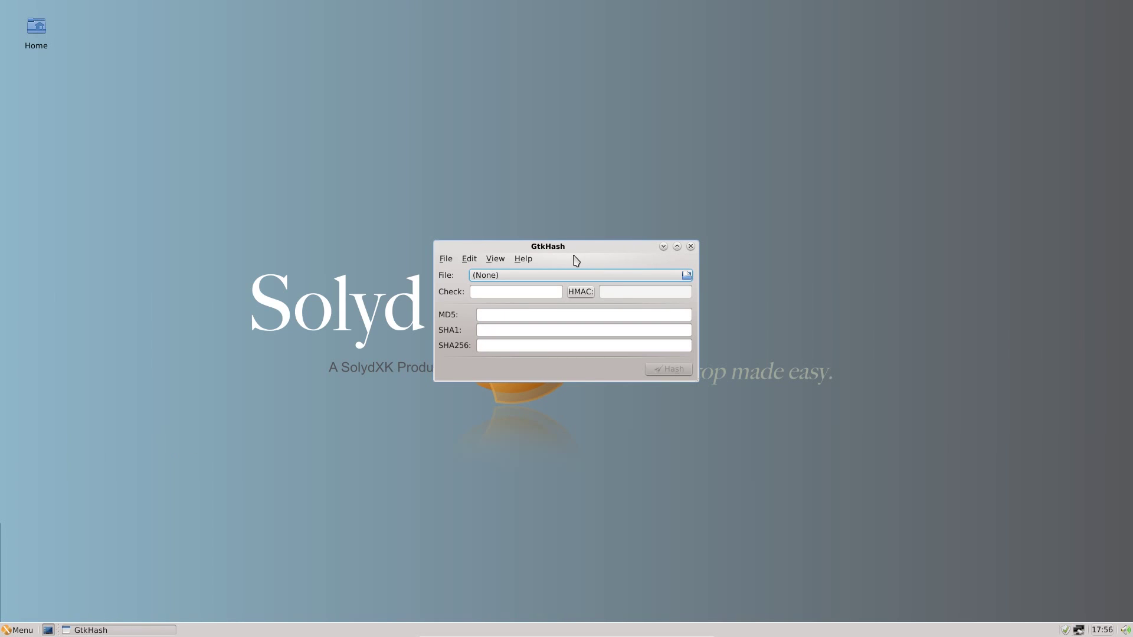
click(500, 265)
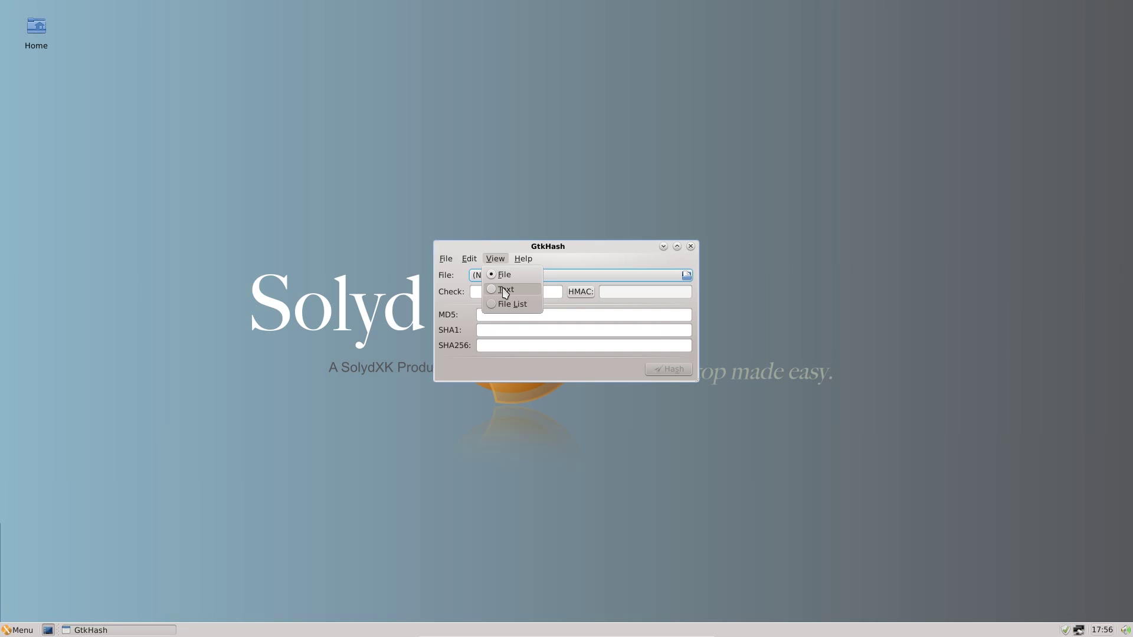
click(505, 290)
text(hello)
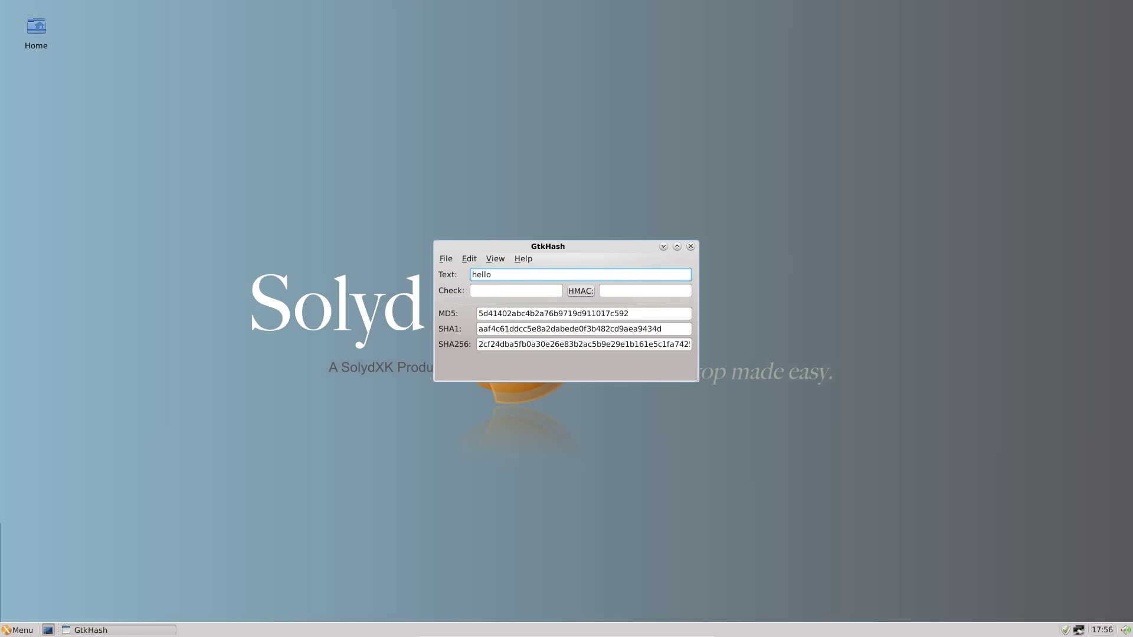
click(690, 246)
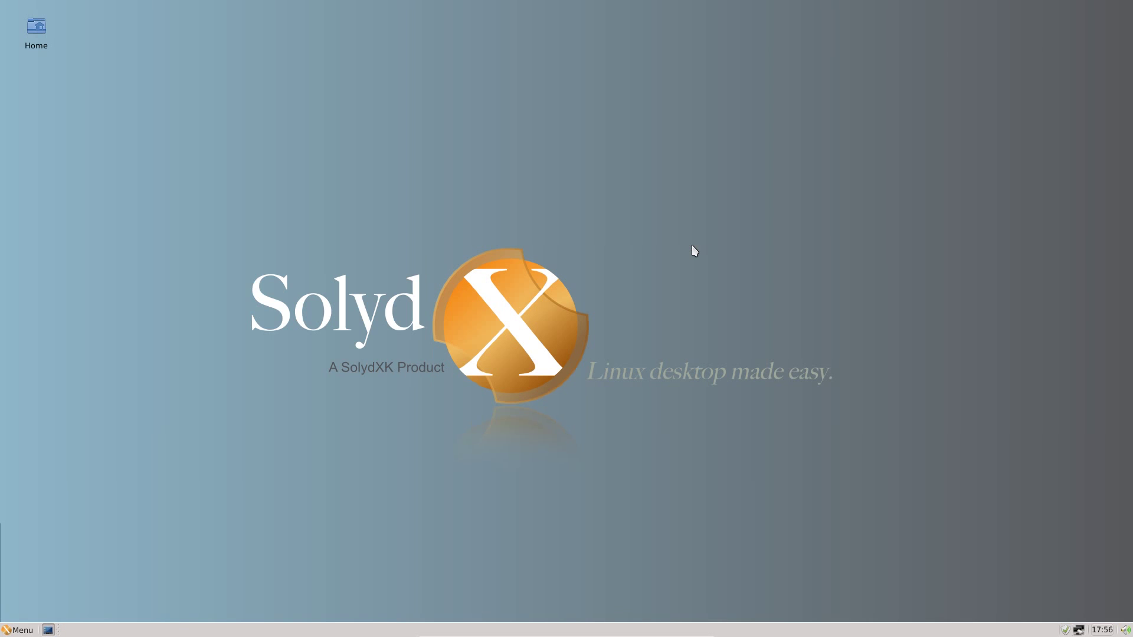
Step: Launch Steam from the Games menu, accept its licence terms, and start the 152,874 KB update download
click(11, 631)
mouse_move(75, 494)
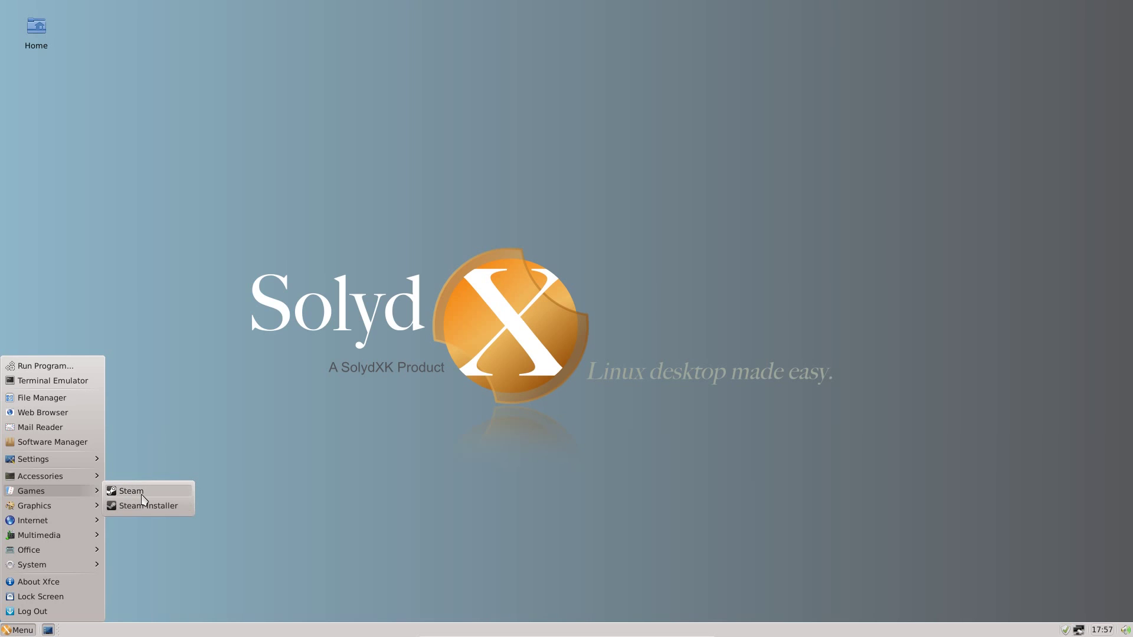
click(131, 491)
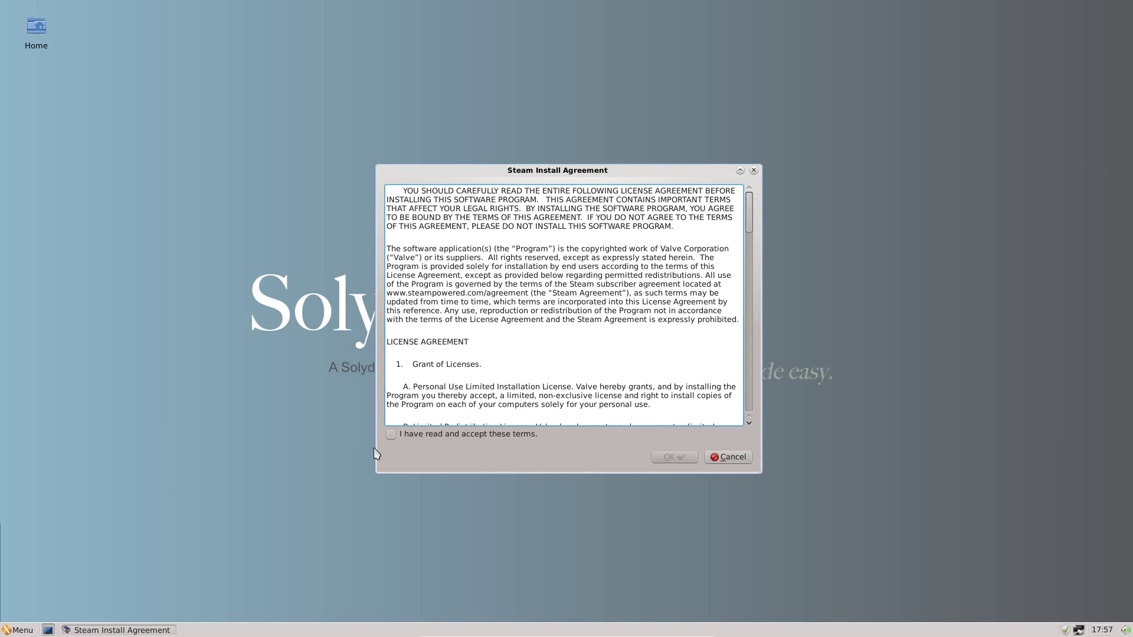
click(480, 432)
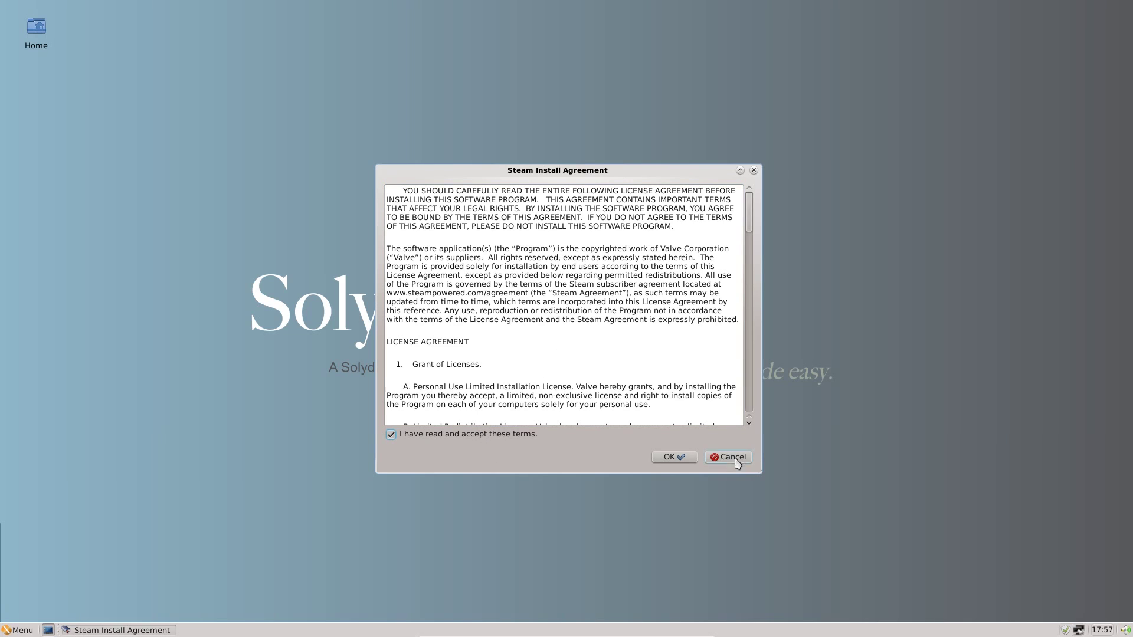
click(658, 459)
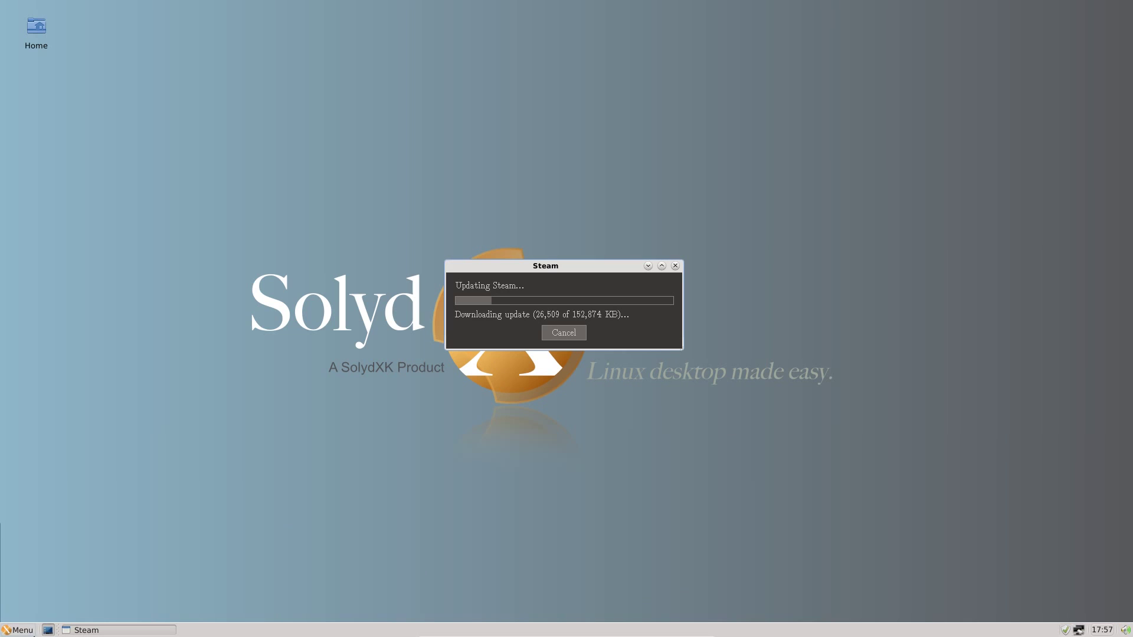
click(17, 630)
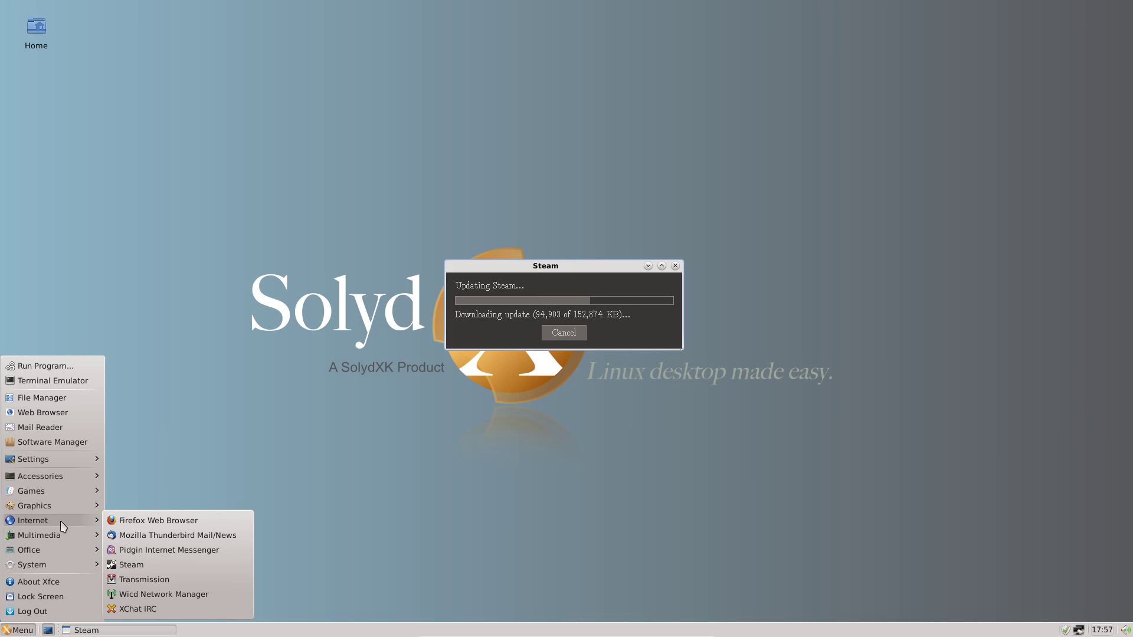
Step: Launch the Firefox web browser, which opens on the SolydXK home page
click(147, 522)
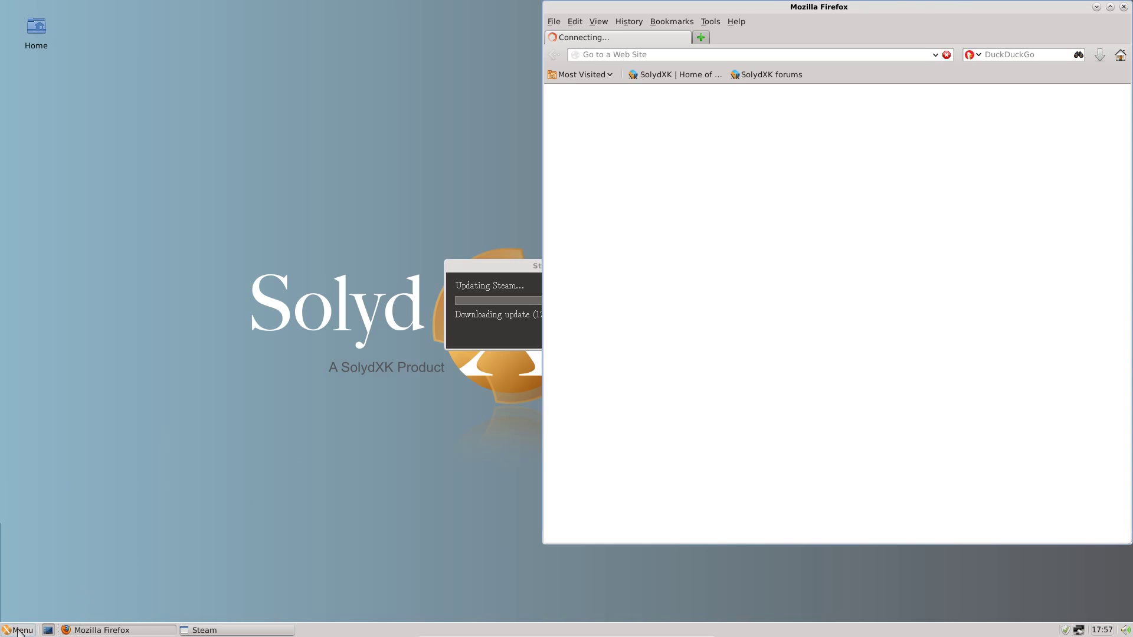
click(19, 630)
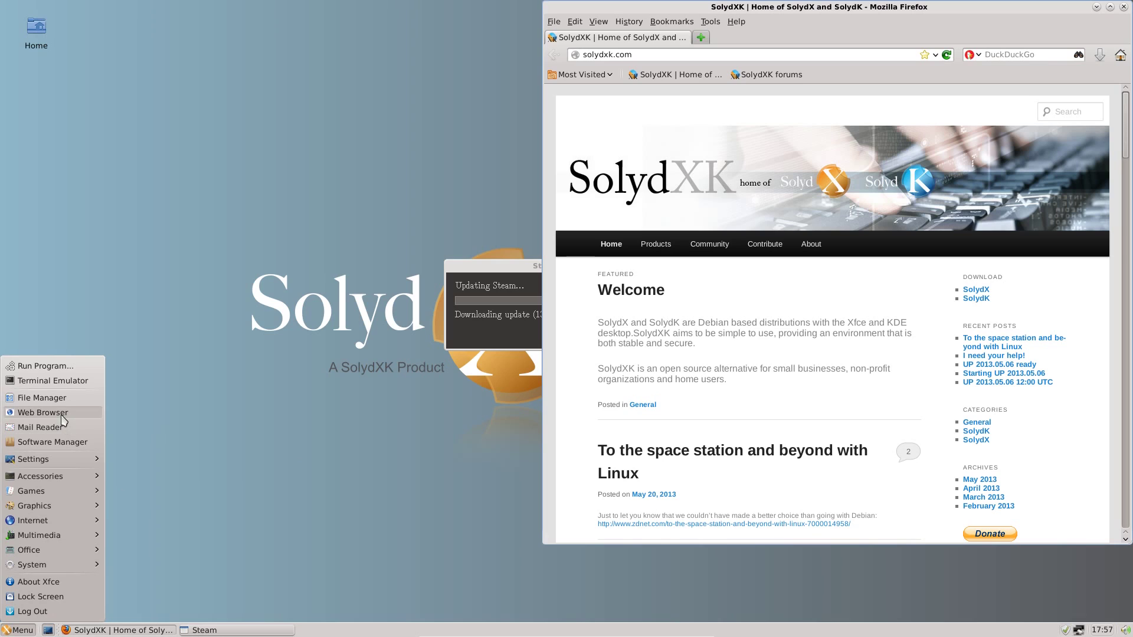
key(Escape)
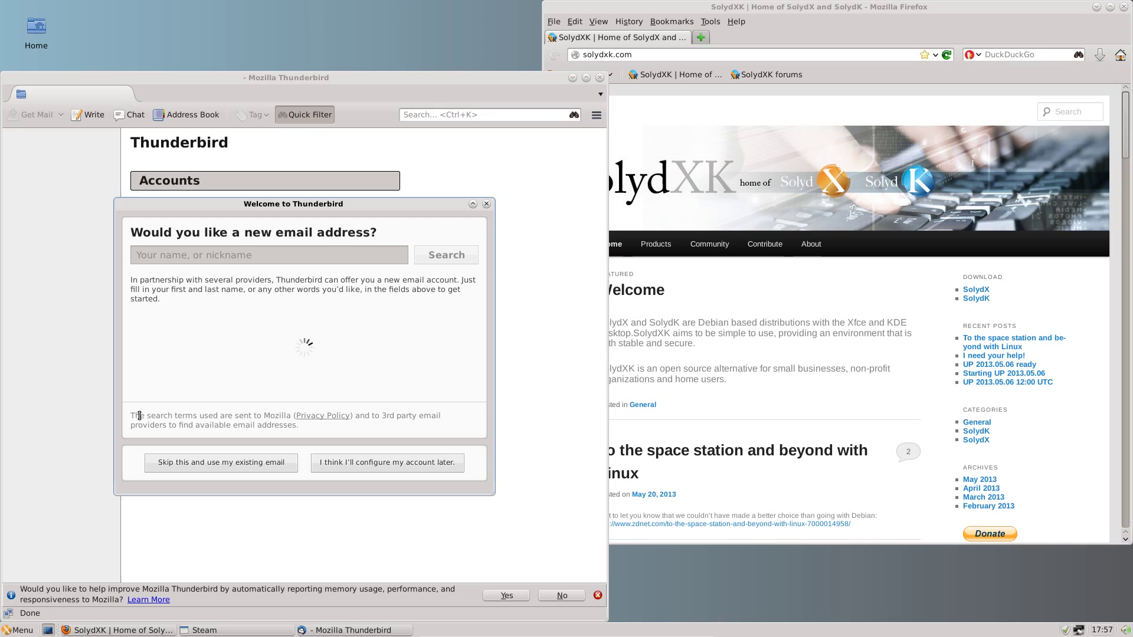
Step: Launch VLC media player from the Multimedia section of the application menu
click(17, 630)
mouse_move(35, 521)
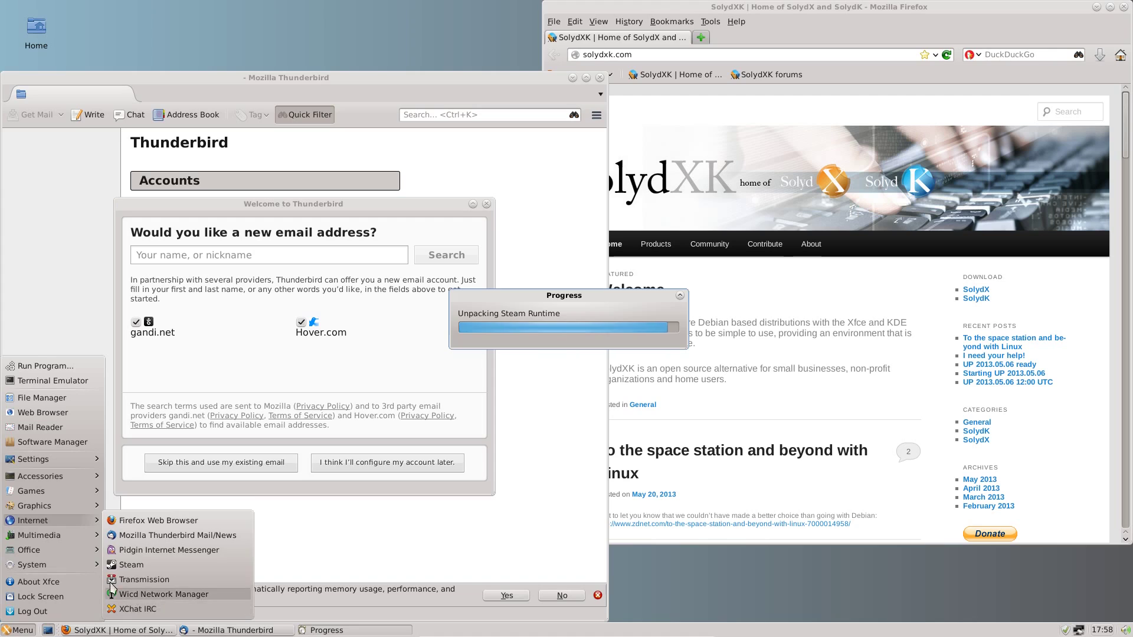
mouse_move(69, 537)
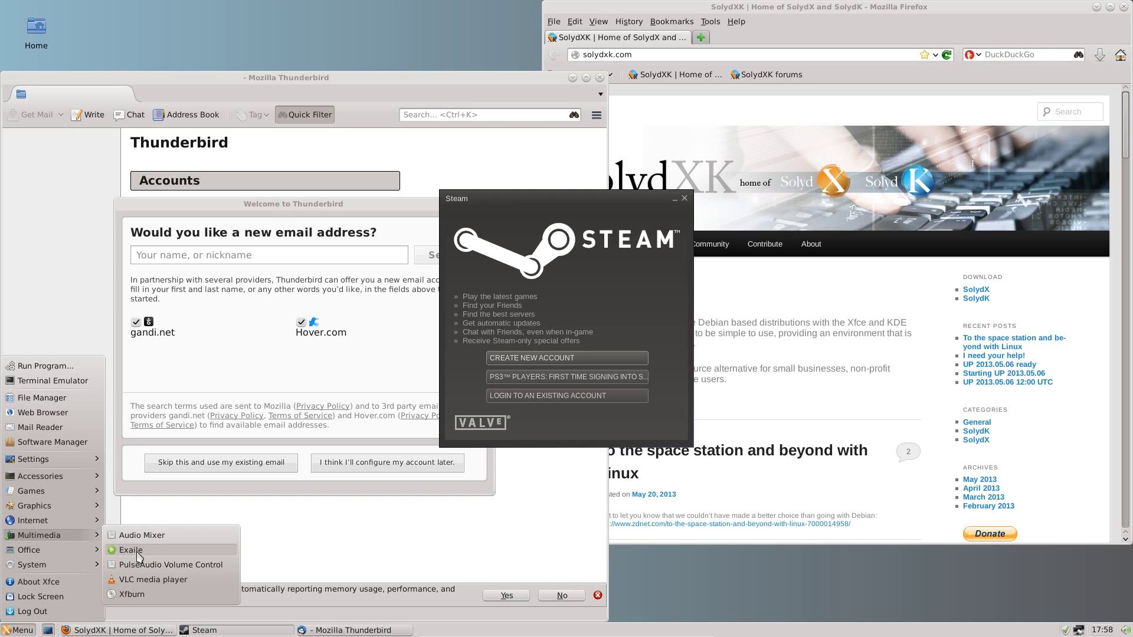
click(158, 595)
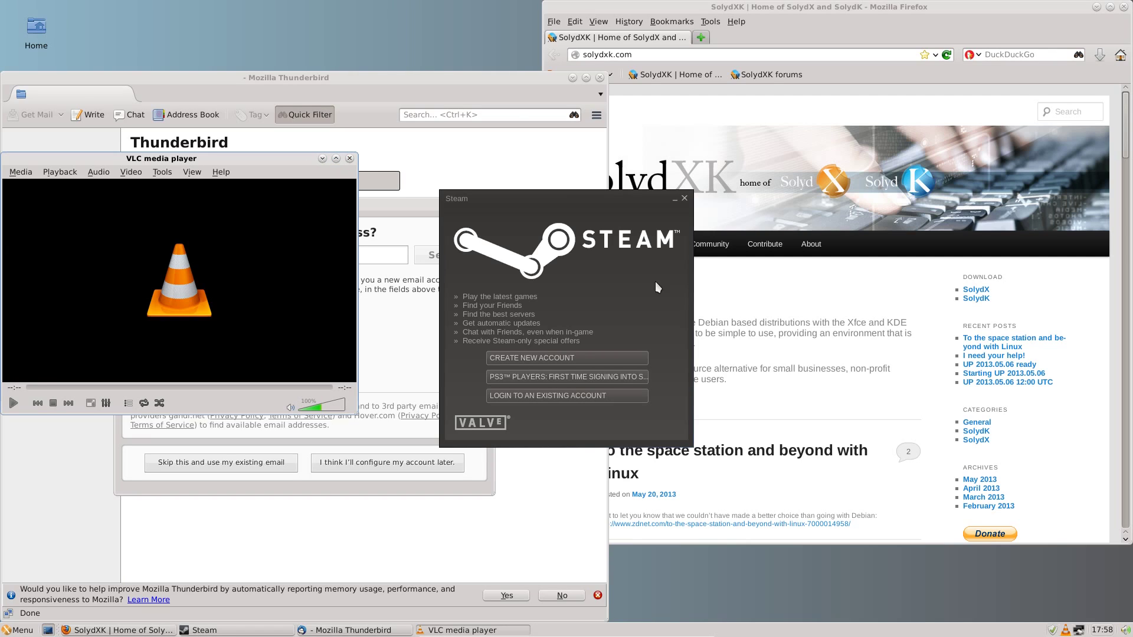
Step: Log in to Steam with an existing account by entering the account name and password
click(512, 398)
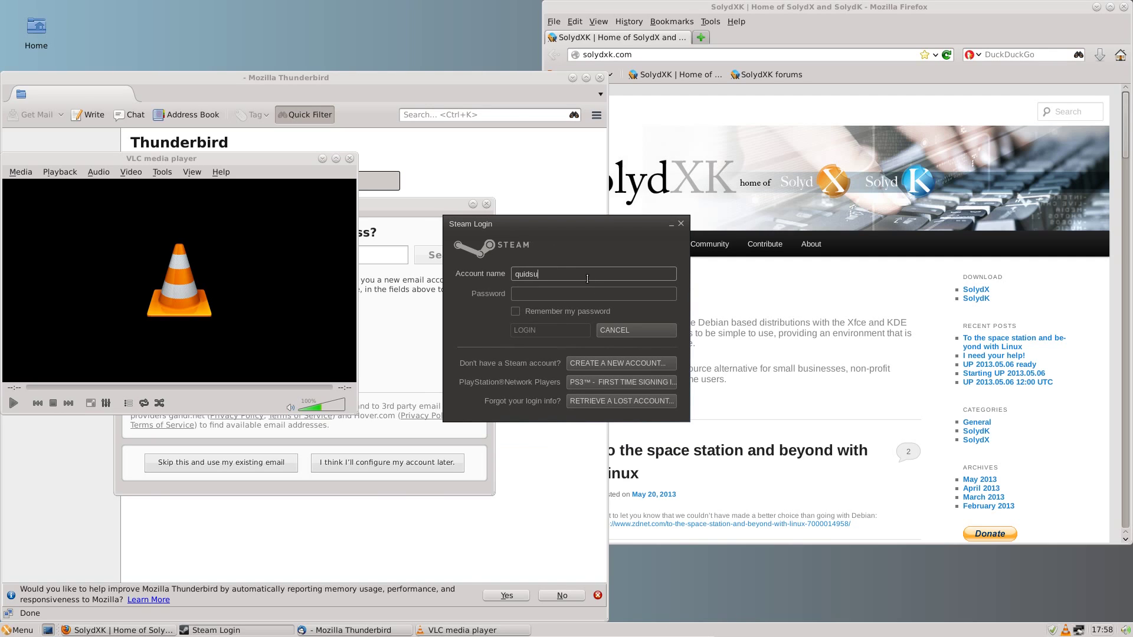
text(quidsup128)
key(Tab)
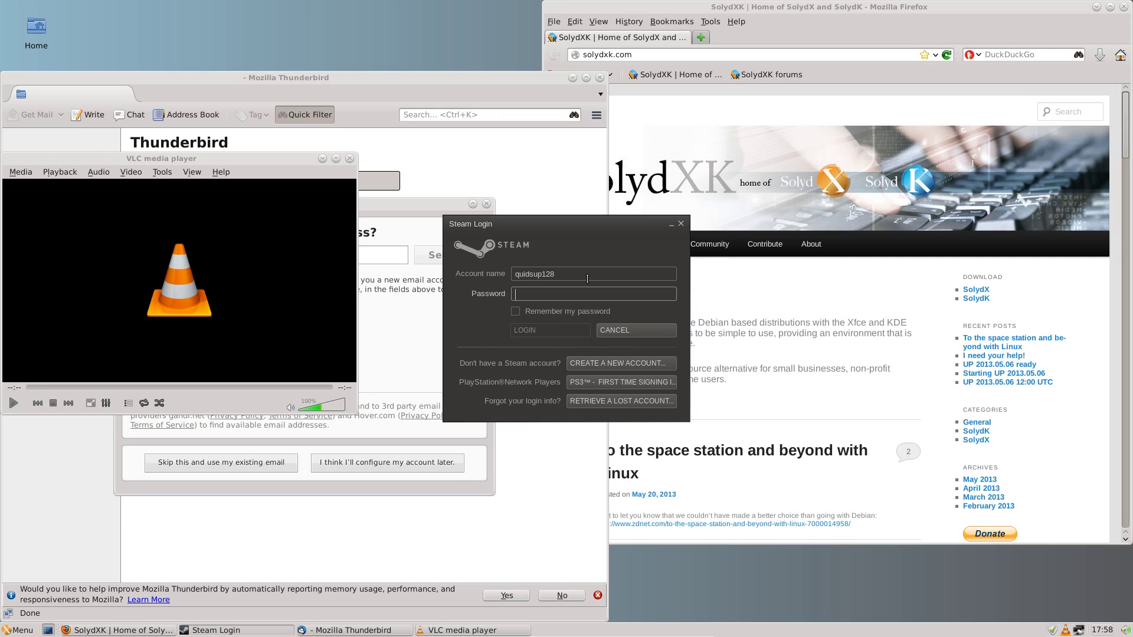
text(***)
text(*)
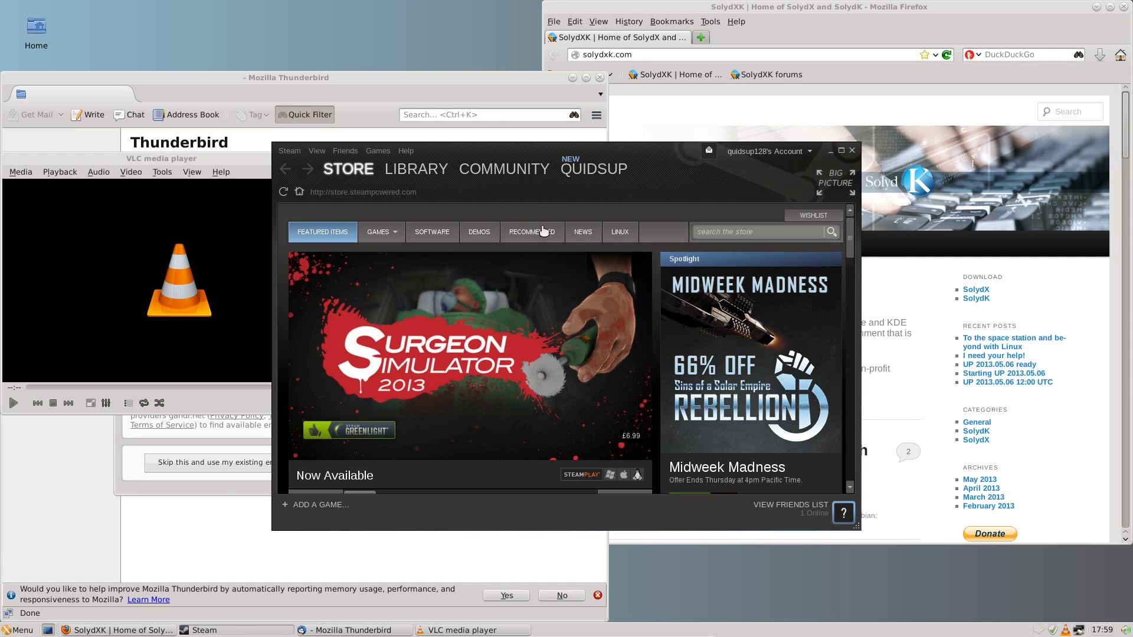
Step: Browse the Featured Linux Games store listing, then close the Steam window
click(618, 234)
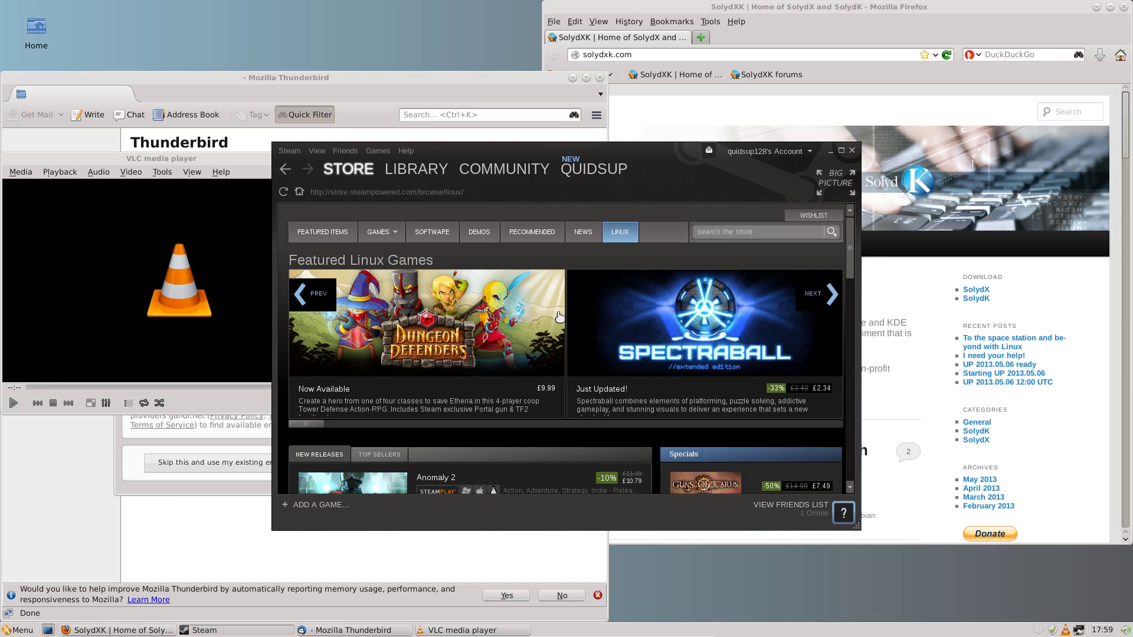
scroll(559, 317, down, 3)
scroll(560, 318, down, 2)
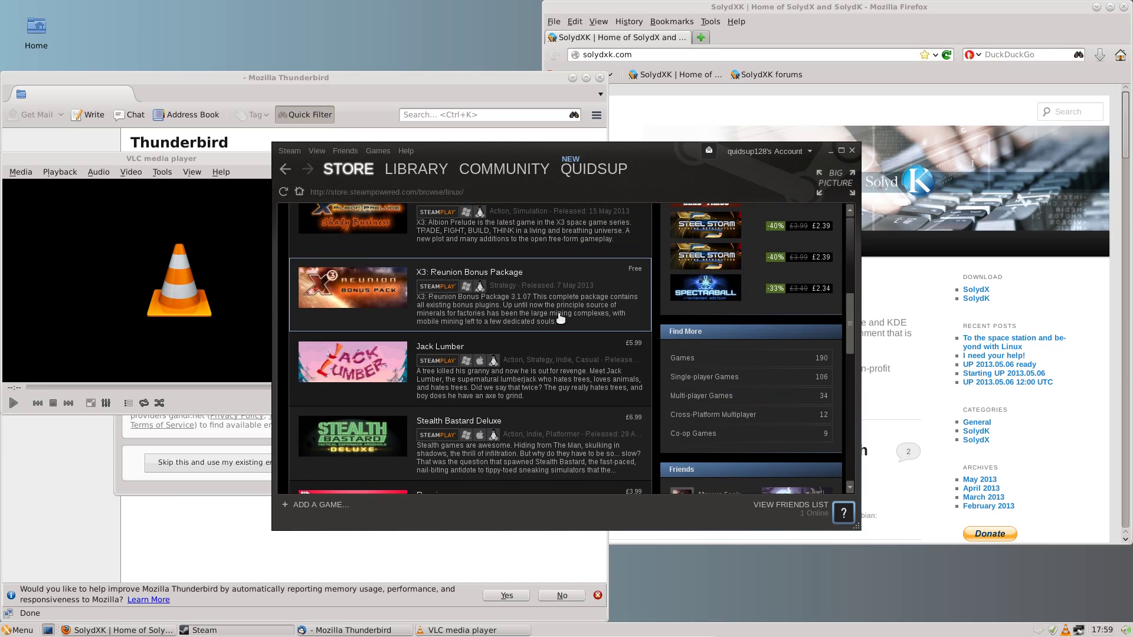
scroll(560, 318, down, 7)
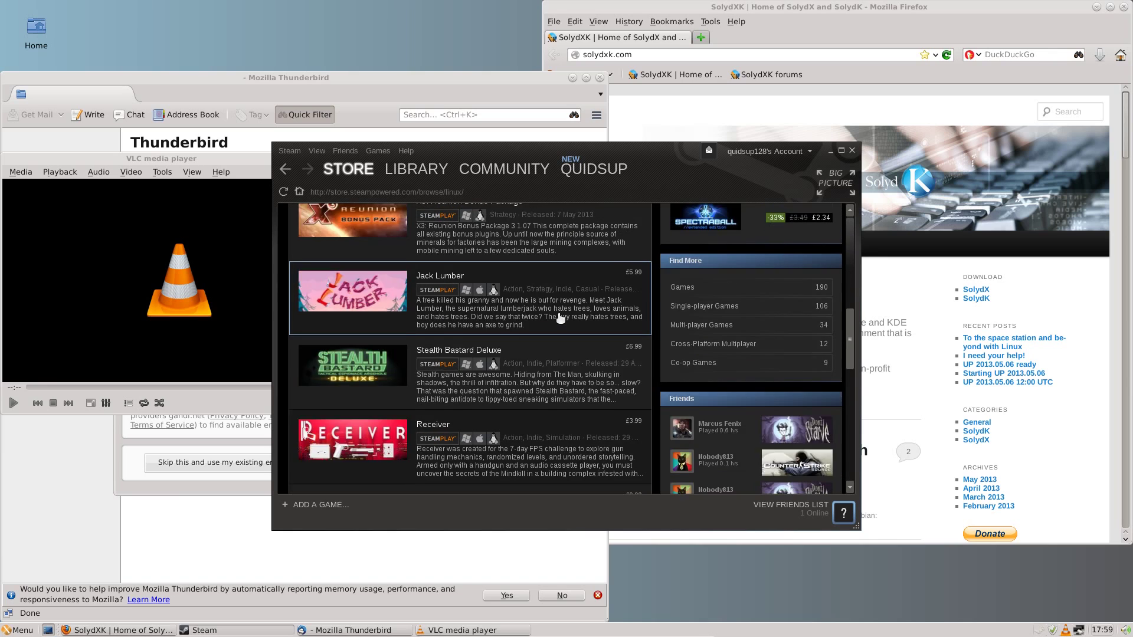
scroll(558, 319, down, 1)
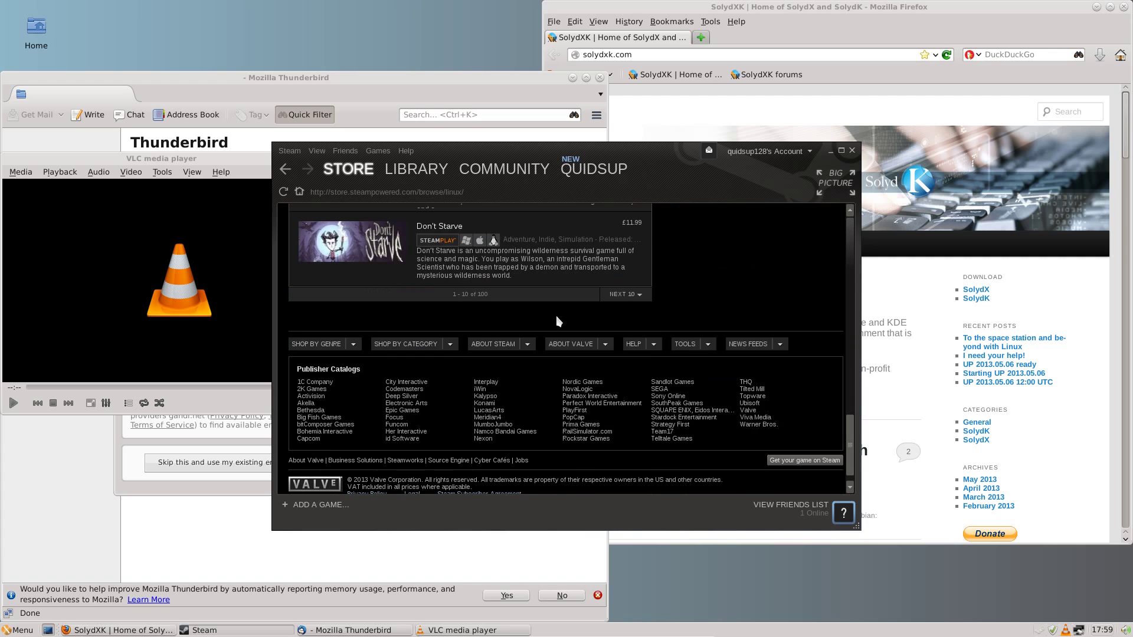
scroll(555, 320, up, 4)
scroll(550, 321, up, 10)
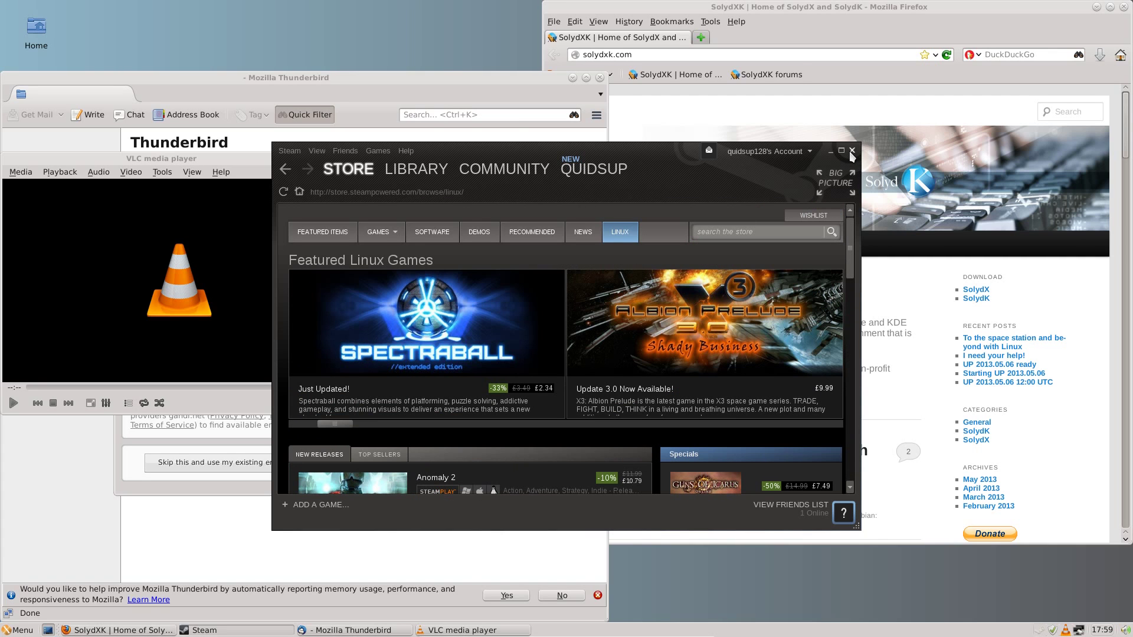
click(853, 150)
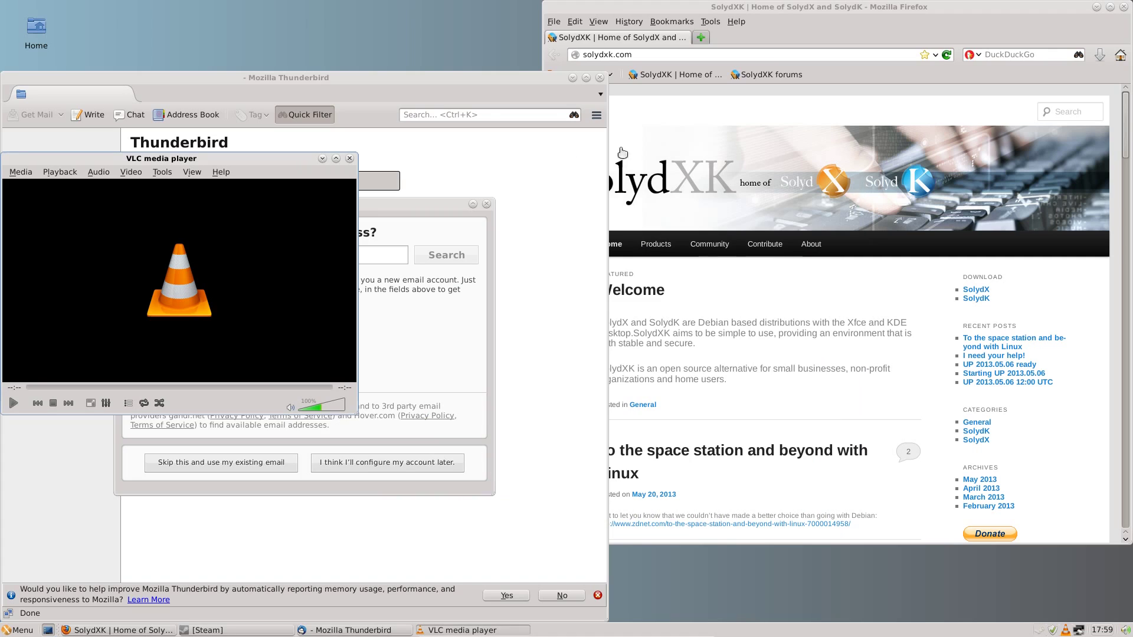
Step: Close VLC, Thunderbird's welcome dialog, Thunderbird and Firefox, then bring up the menu's System tools
click(349, 158)
click(486, 204)
click(600, 78)
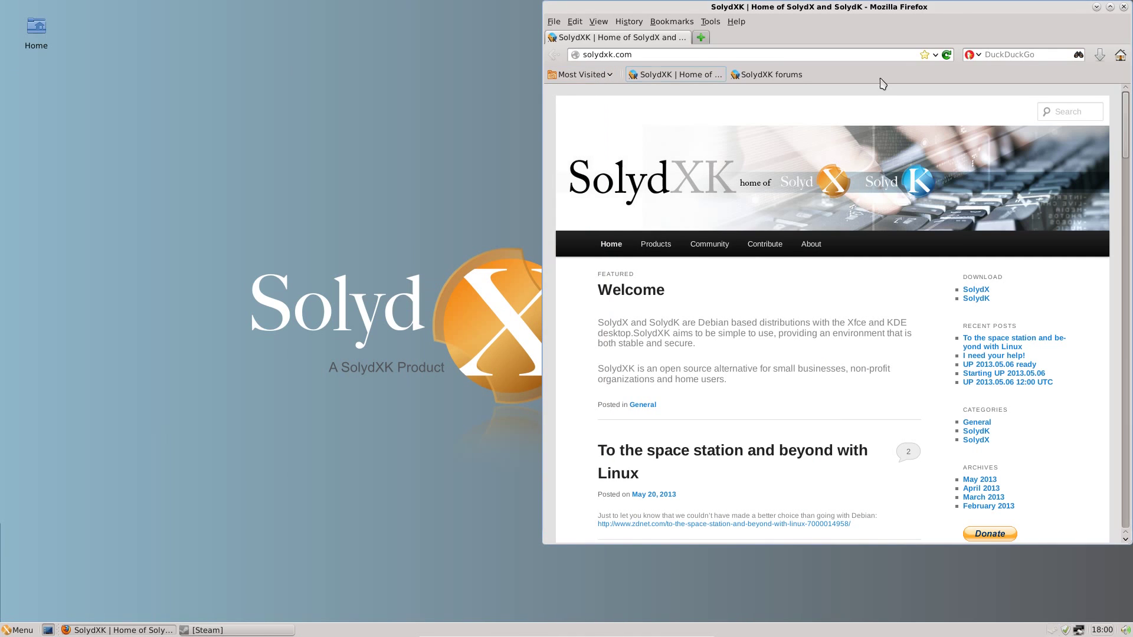
click(1124, 7)
click(15, 632)
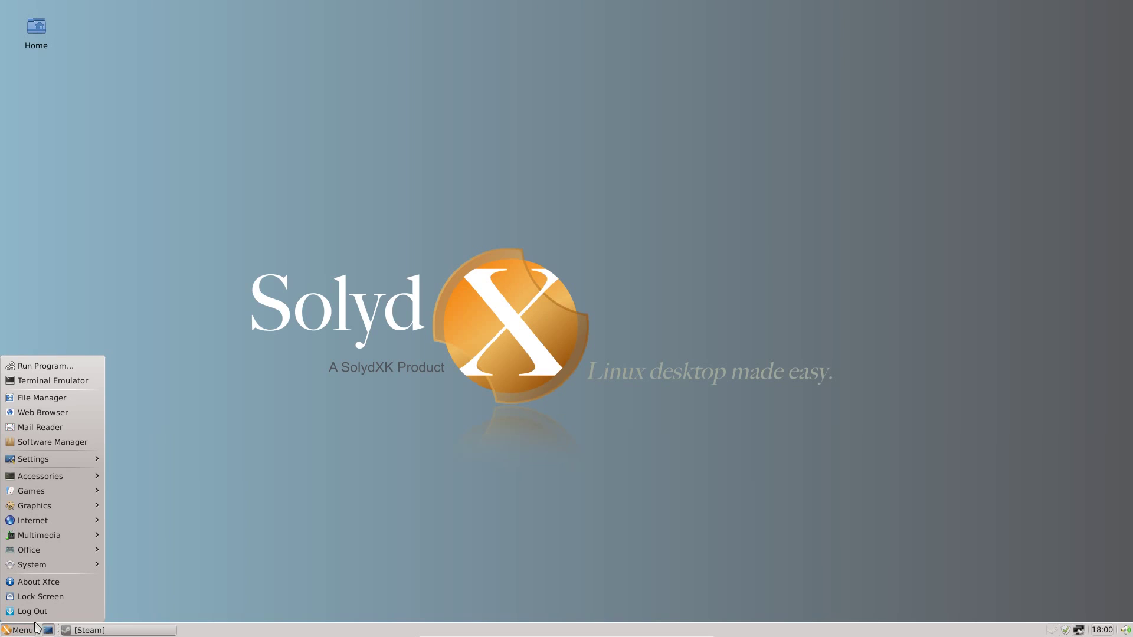
mouse_move(35, 550)
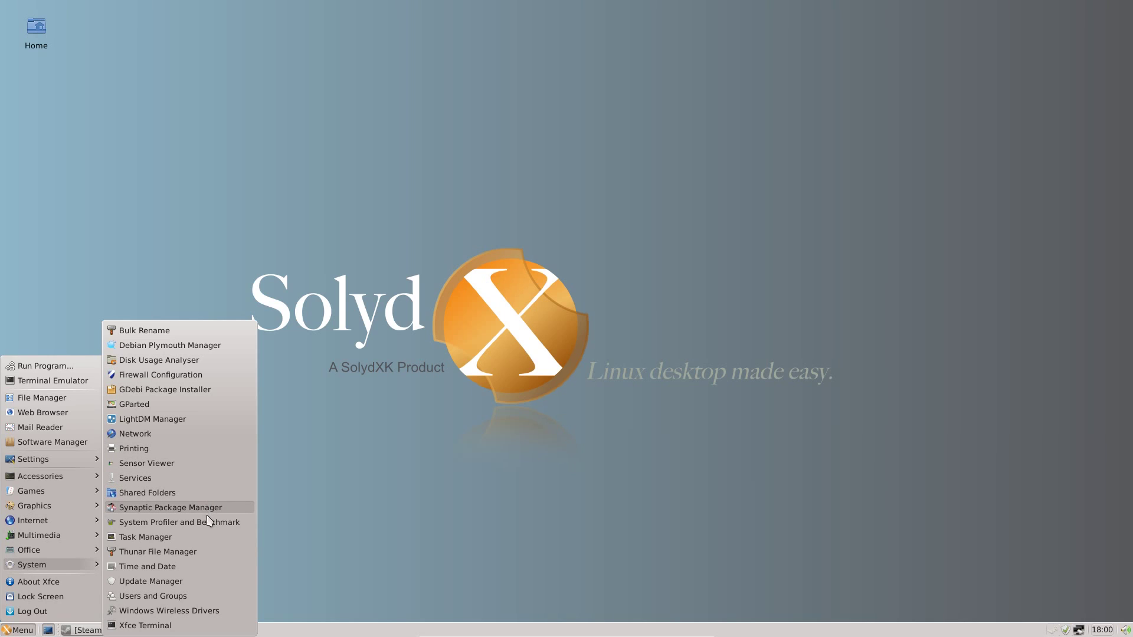
Step: Launch Sensors Viewer, glance at Tachometers, and return to Overview showing ACPI sensors, Celsius, 60-second interval
click(174, 466)
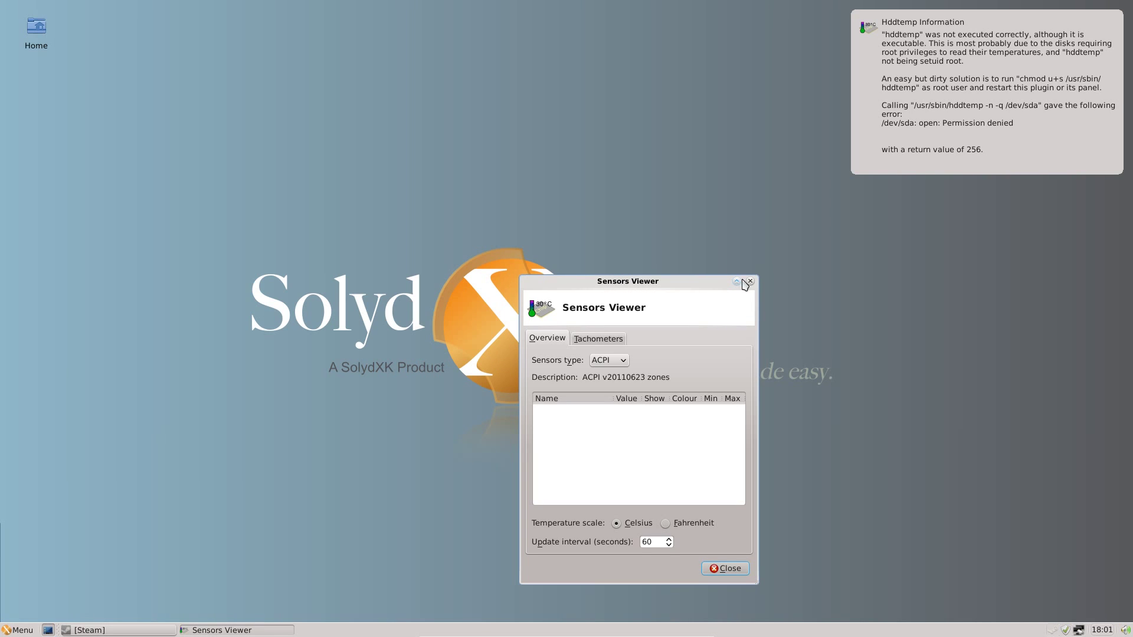
click(604, 341)
click(549, 337)
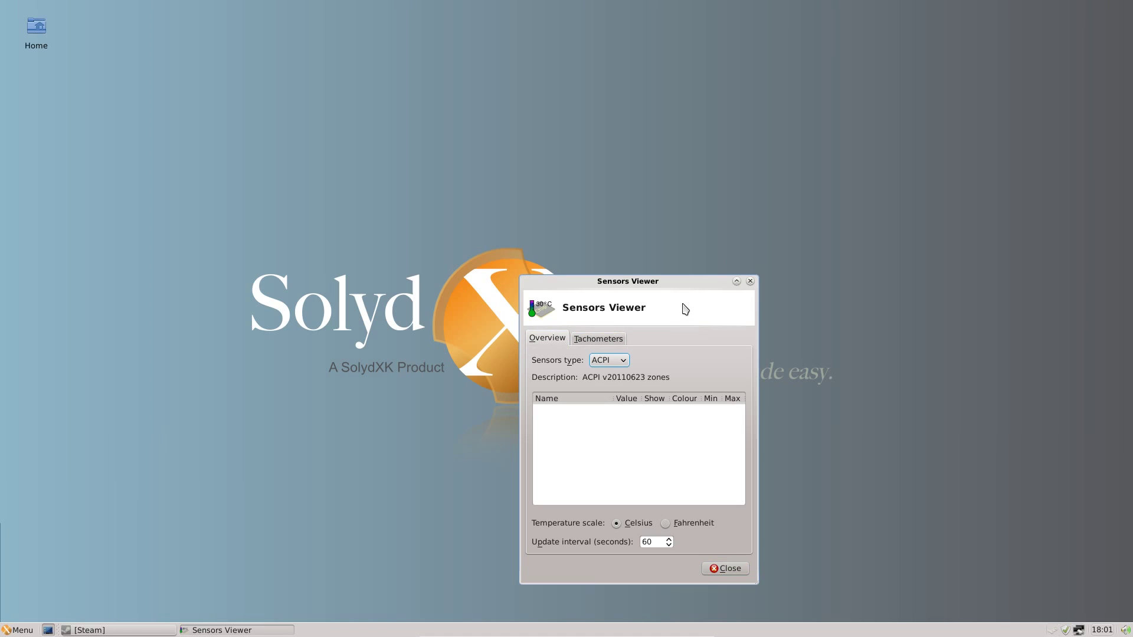